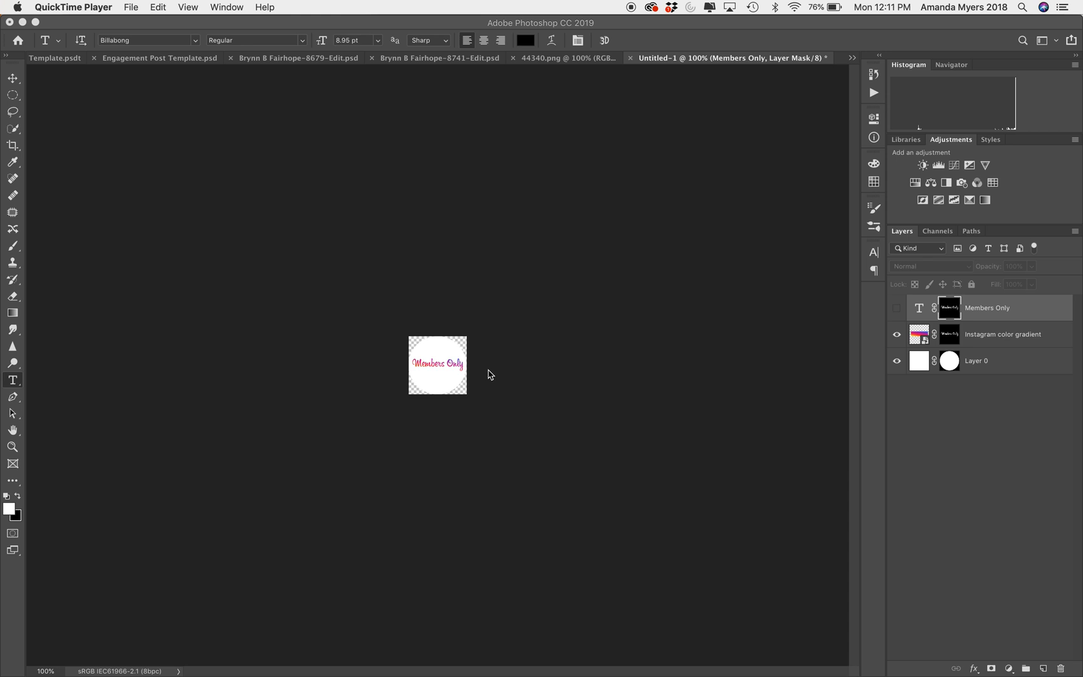
# - Start setting up a new 180 x 180 pixel document and choose the RGB Color mode for it
pyautogui.click(234, 170)
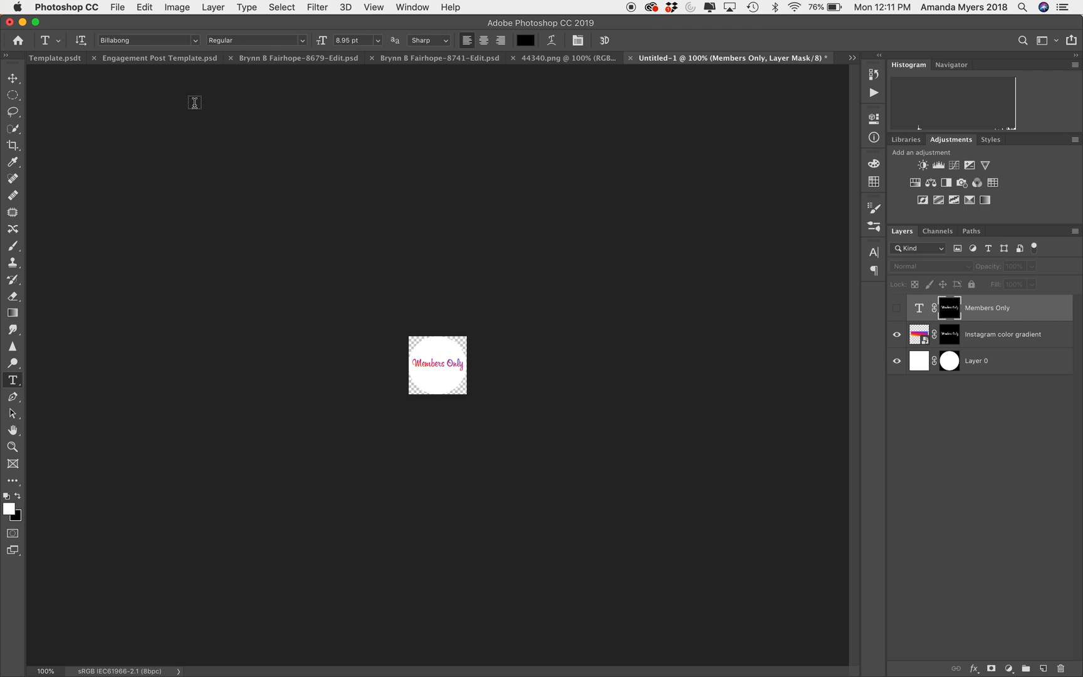
pyautogui.click(118, 7)
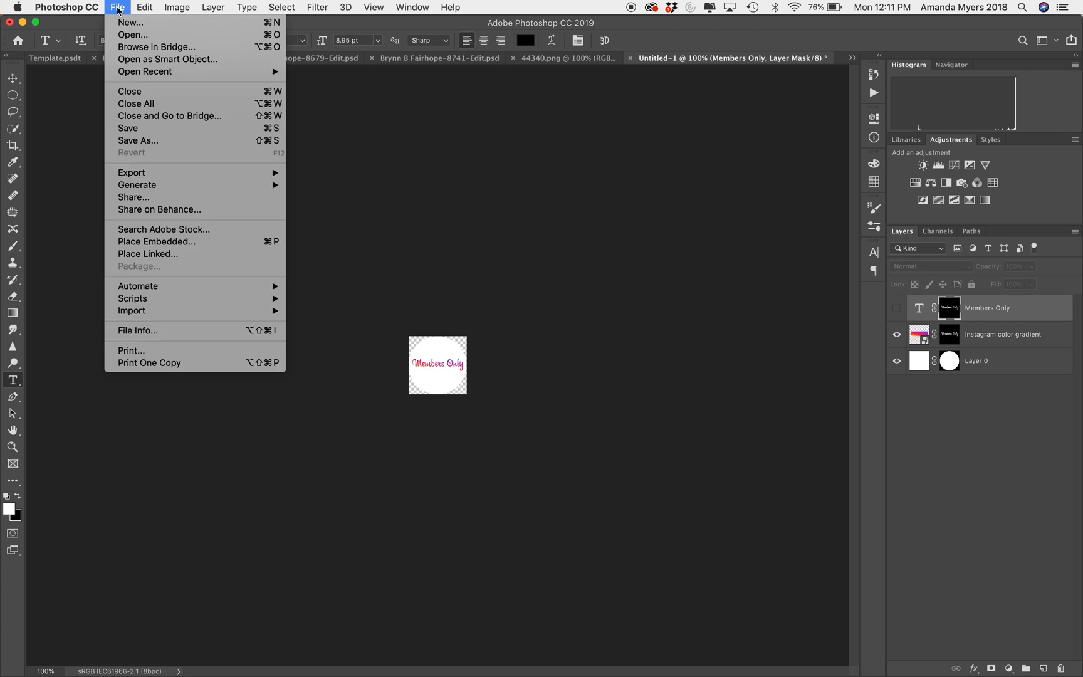
pyautogui.click(129, 23)
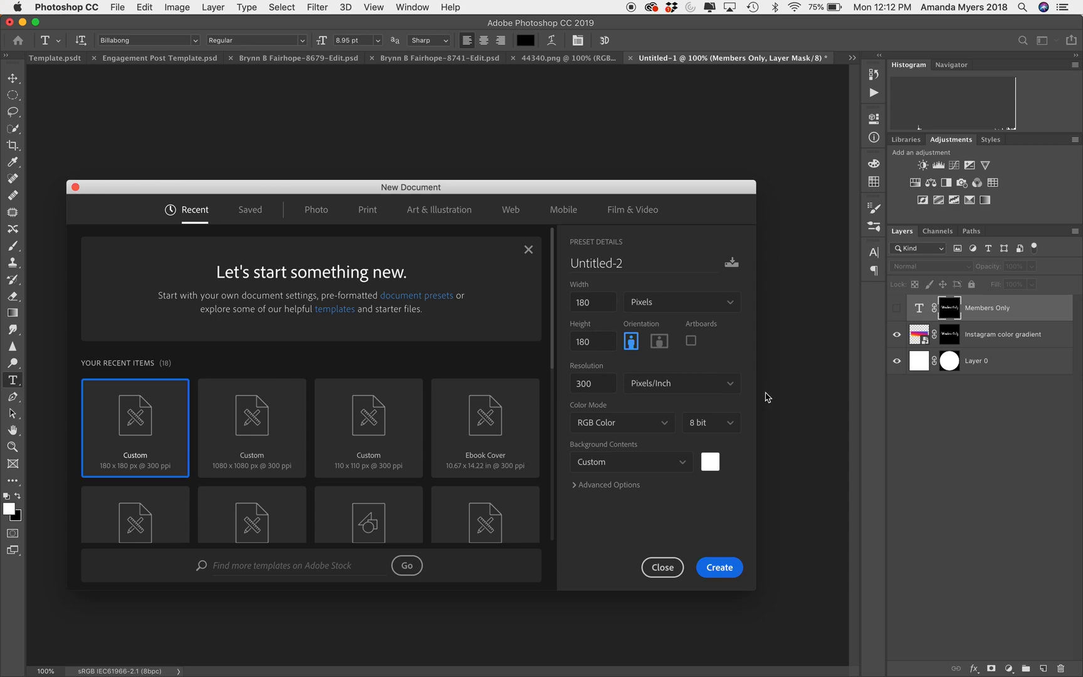
pyautogui.click(665, 427)
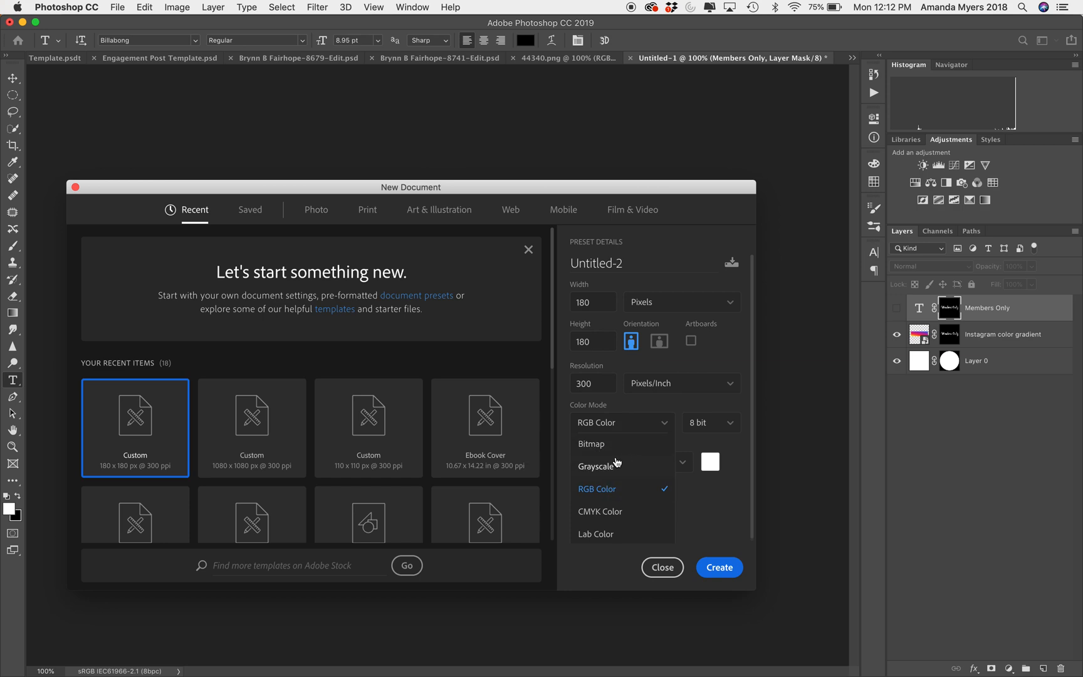
pyautogui.click(600, 493)
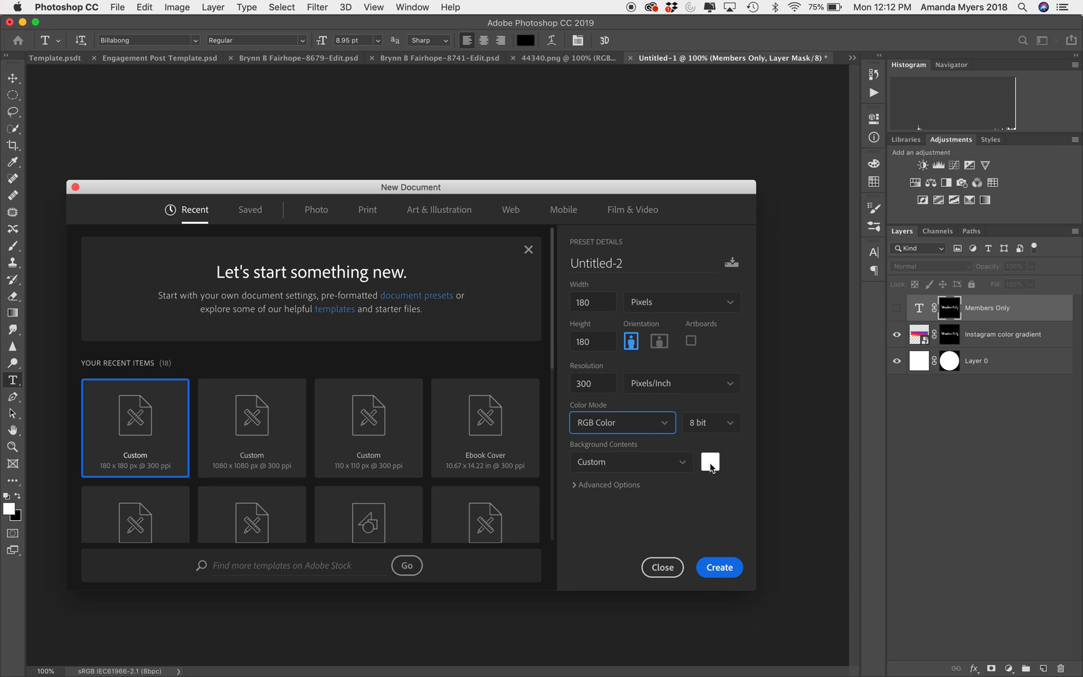
# - Switch the new document's background contents to Background Color and try out different hues for its custom colour
pyautogui.click(681, 464)
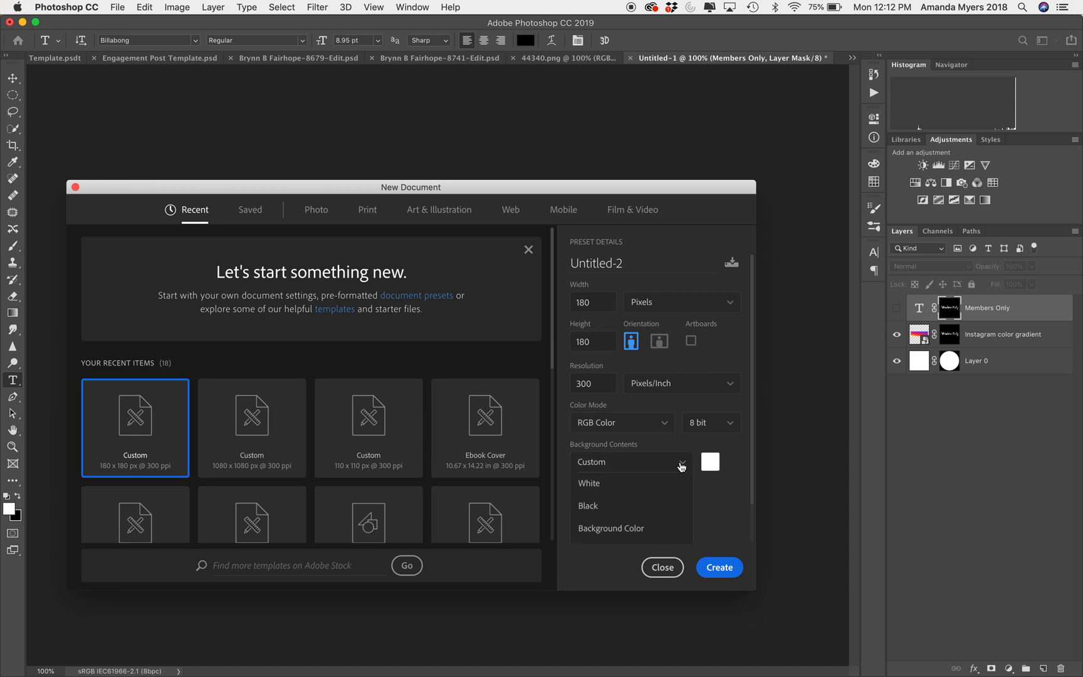
pyautogui.click(622, 529)
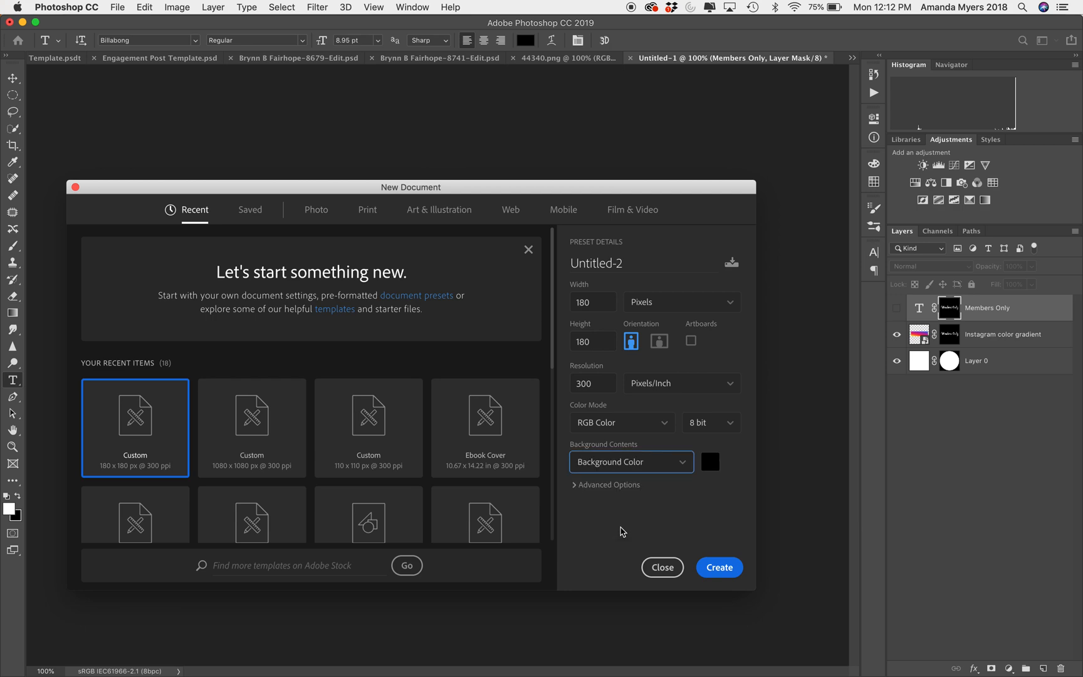
pyautogui.click(711, 464)
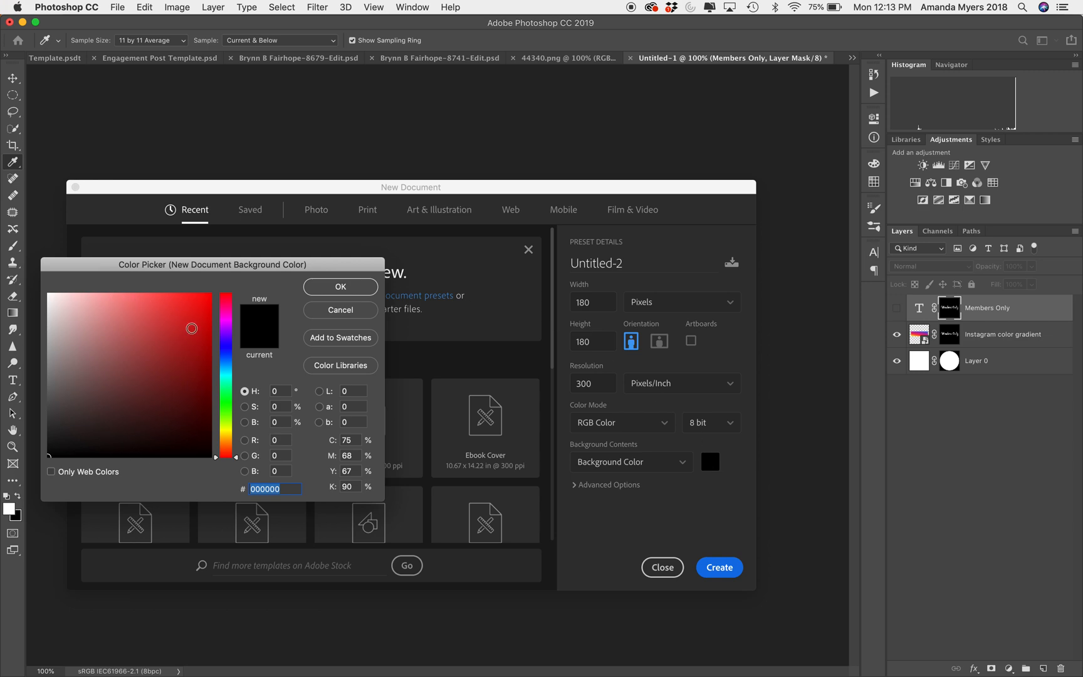
pyautogui.click(226, 375)
pyautogui.click(226, 352)
pyautogui.click(228, 331)
pyautogui.click(230, 367)
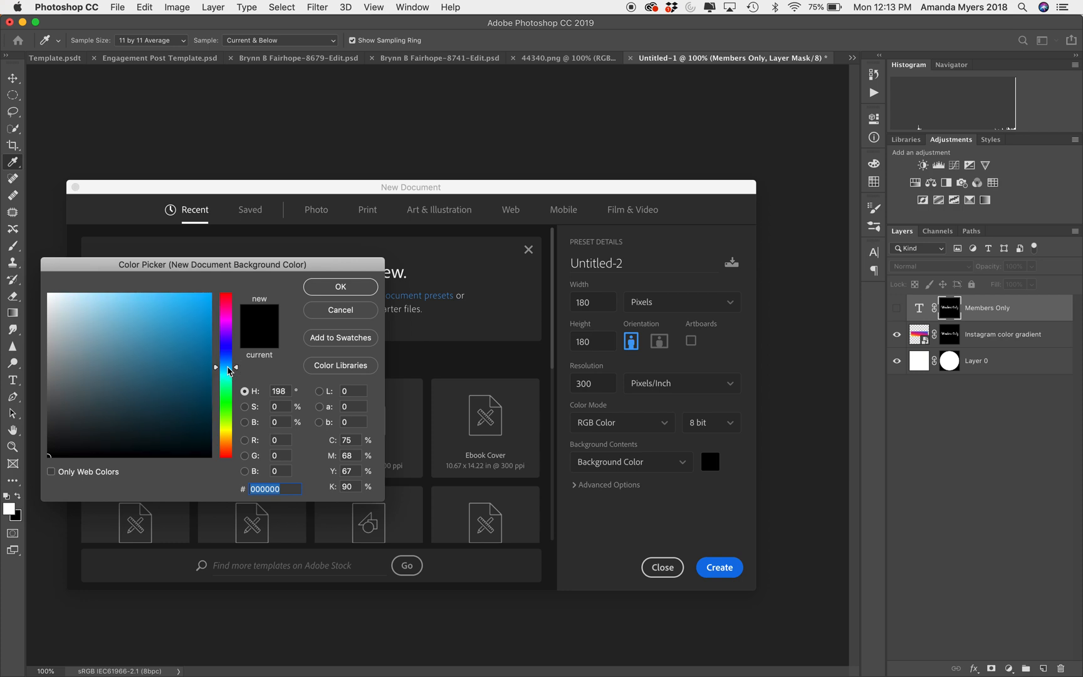
# - Restrict the colour choice to web colours and apply the dark purple 330099 as the document's background colour
pyautogui.click(52, 472)
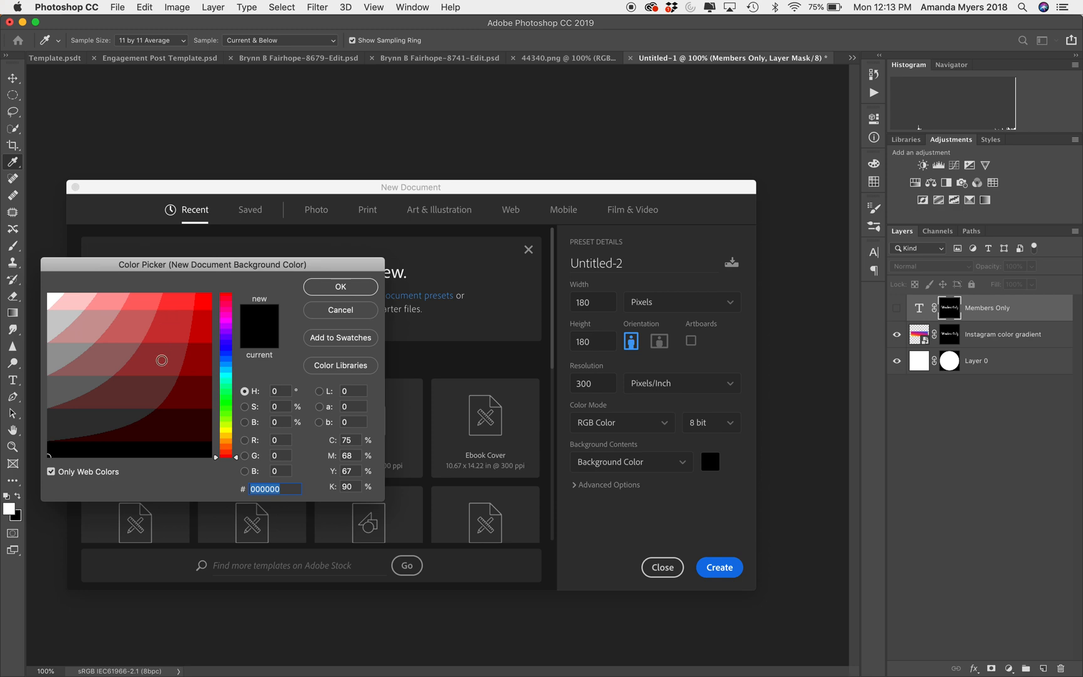
pyautogui.click(229, 430)
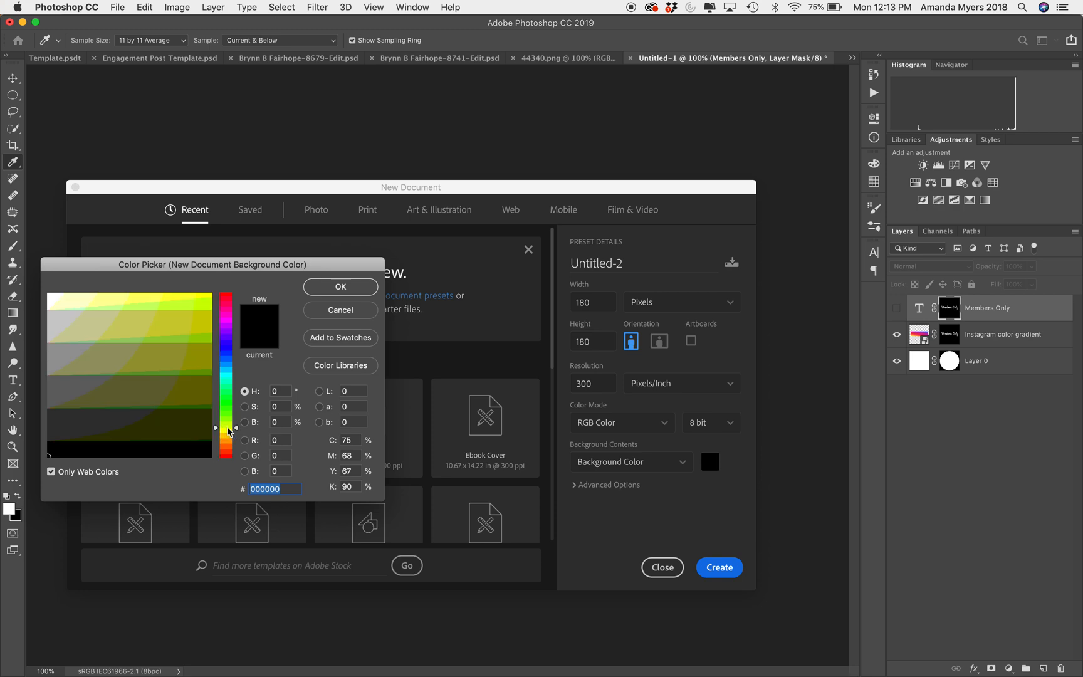
pyautogui.moveTo(229, 383); pyautogui.dragTo(226, 318)
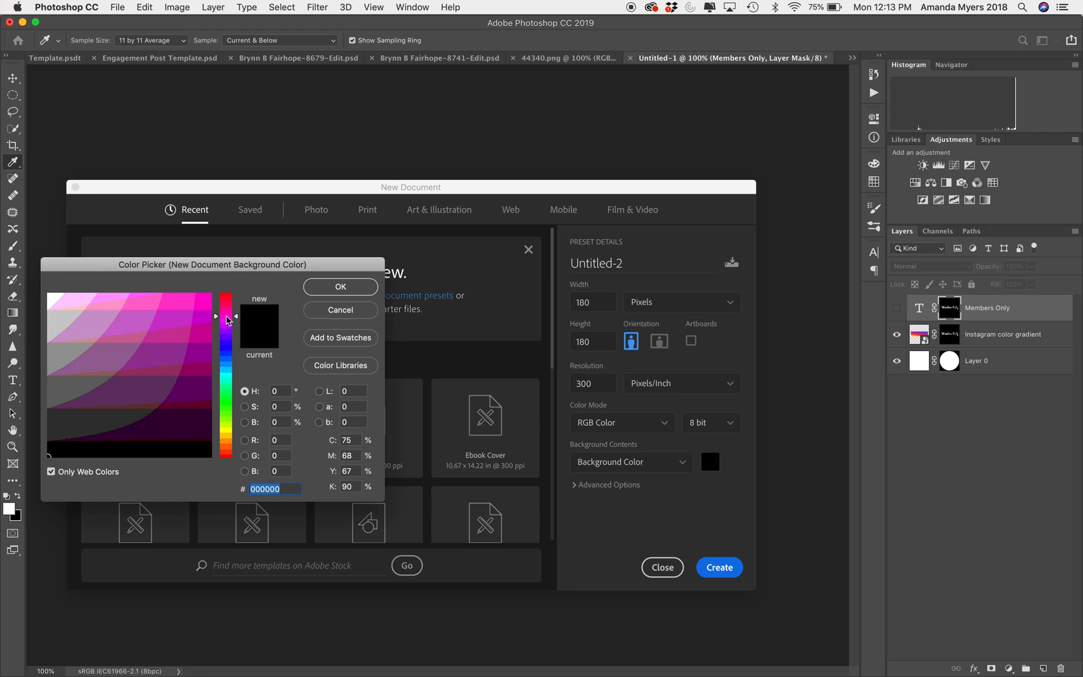
pyautogui.click(227, 386)
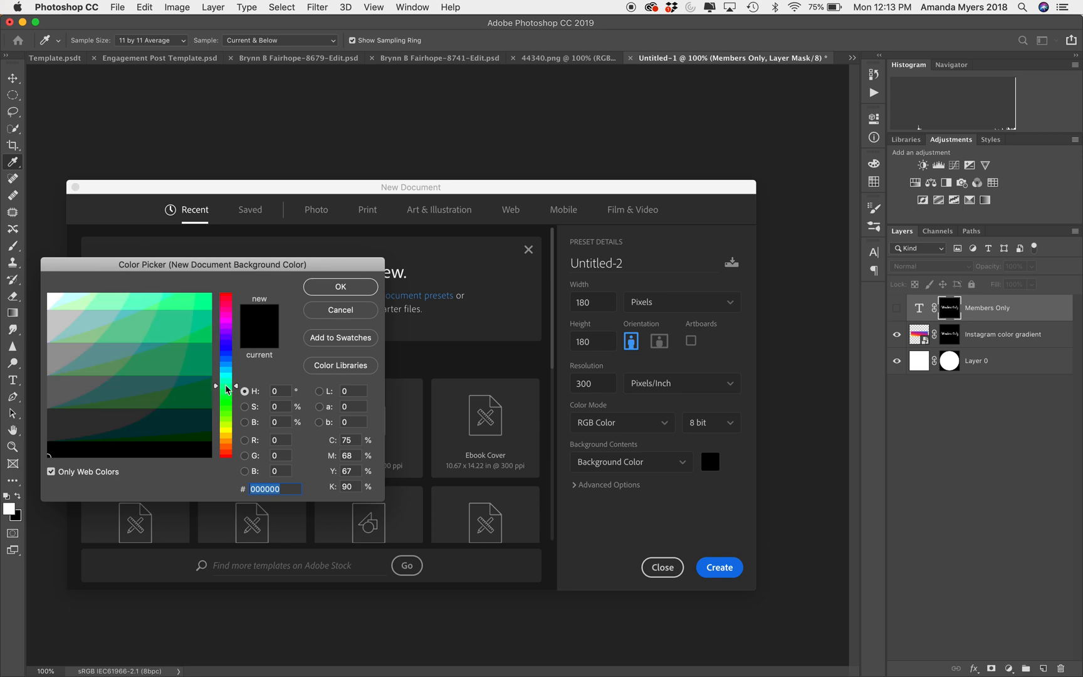
pyautogui.click(229, 421)
pyautogui.click(228, 437)
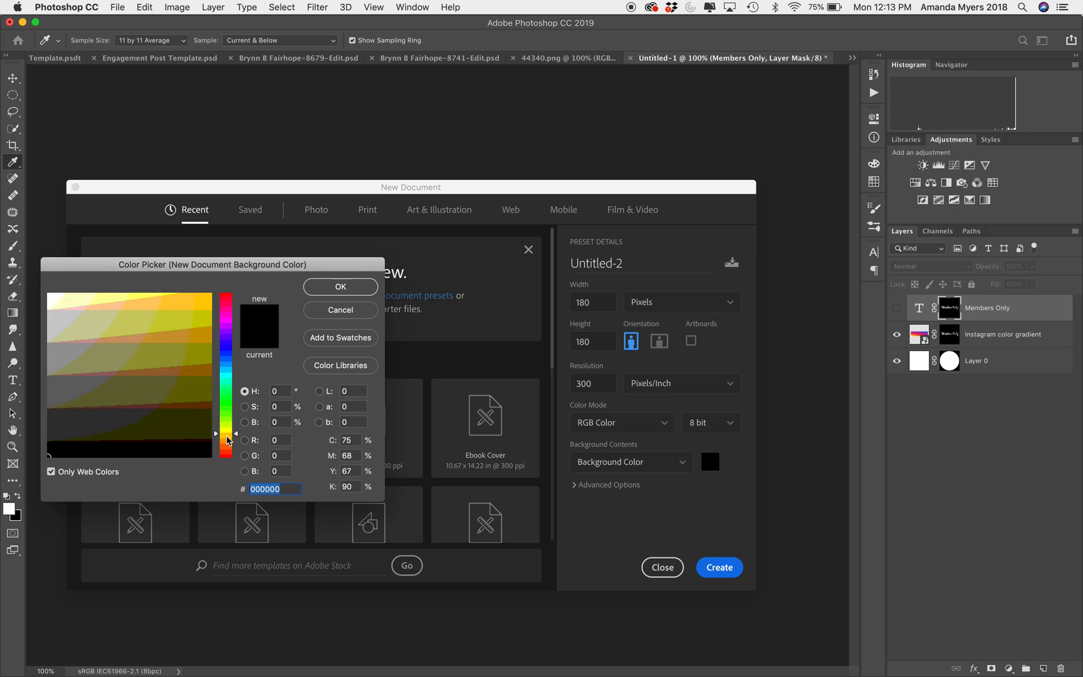
pyautogui.click(228, 440)
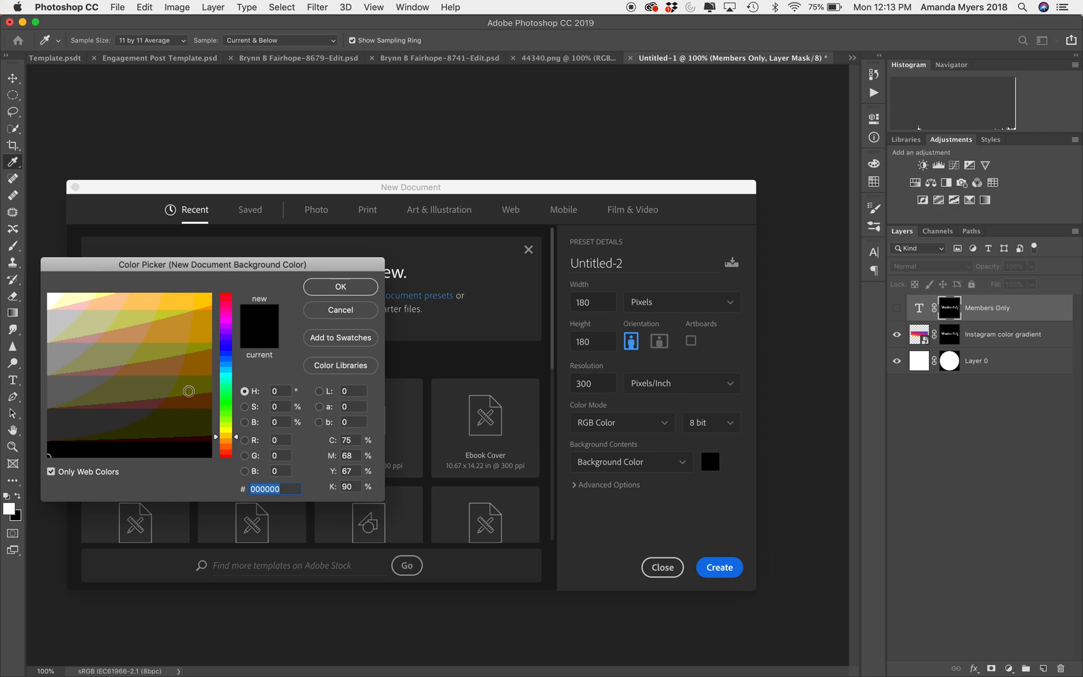
pyautogui.click(229, 380)
pyautogui.click(229, 343)
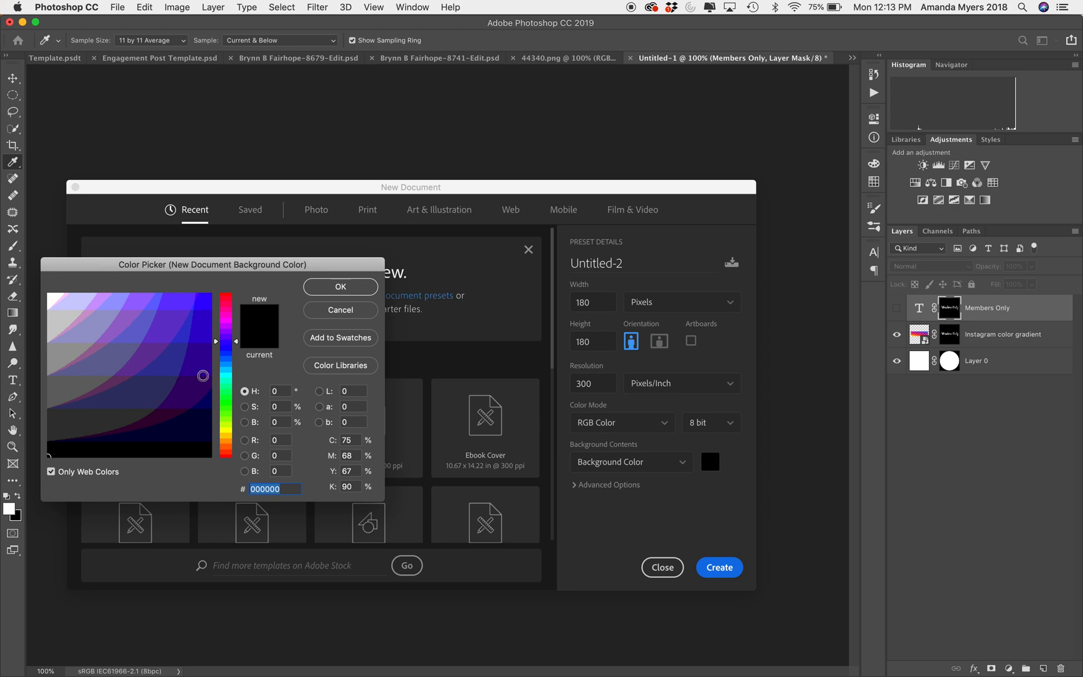
pyautogui.click(203, 367)
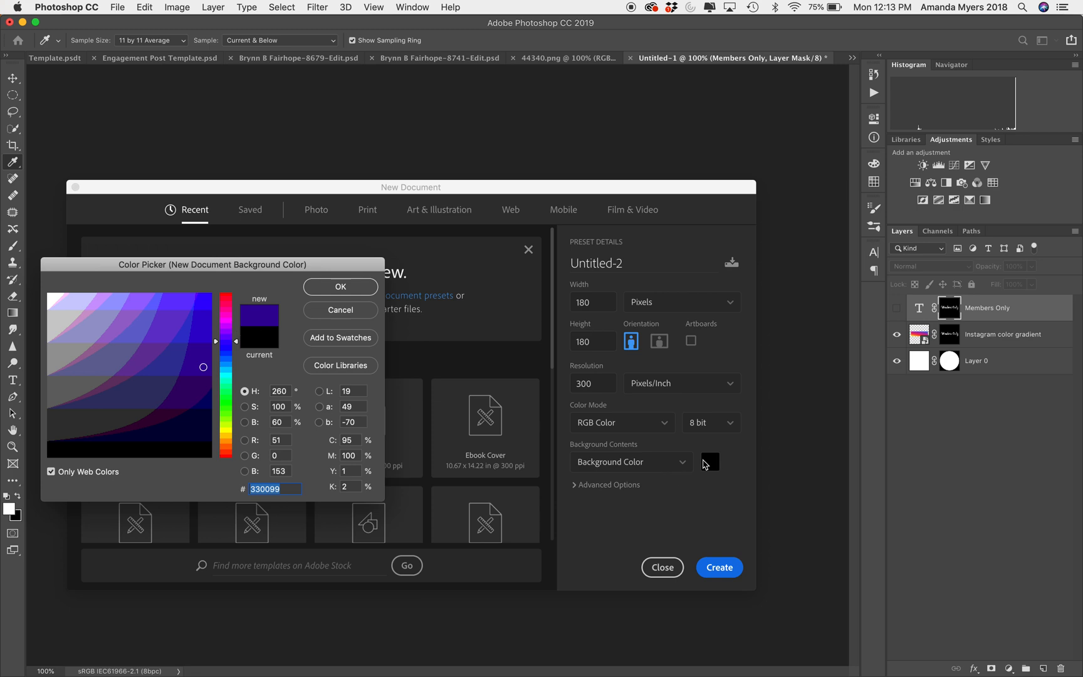
pyautogui.click(344, 289)
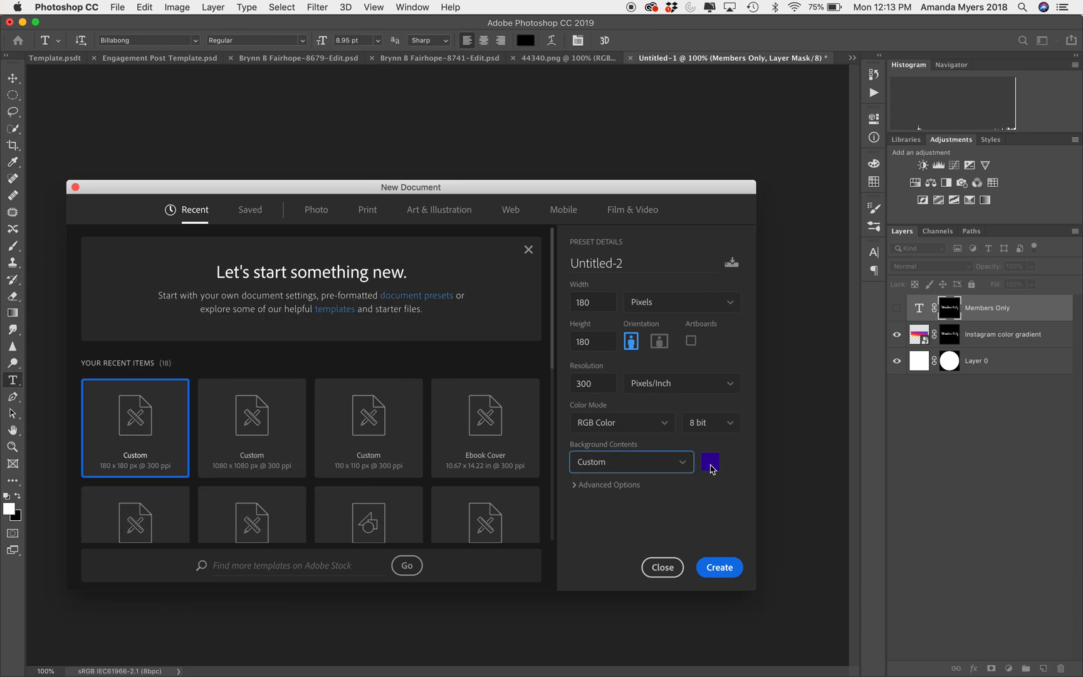
# - Set the new document's background contents to White and look briefly at the advanced options
pyautogui.click(683, 461)
pyautogui.click(590, 486)
pyautogui.click(576, 487)
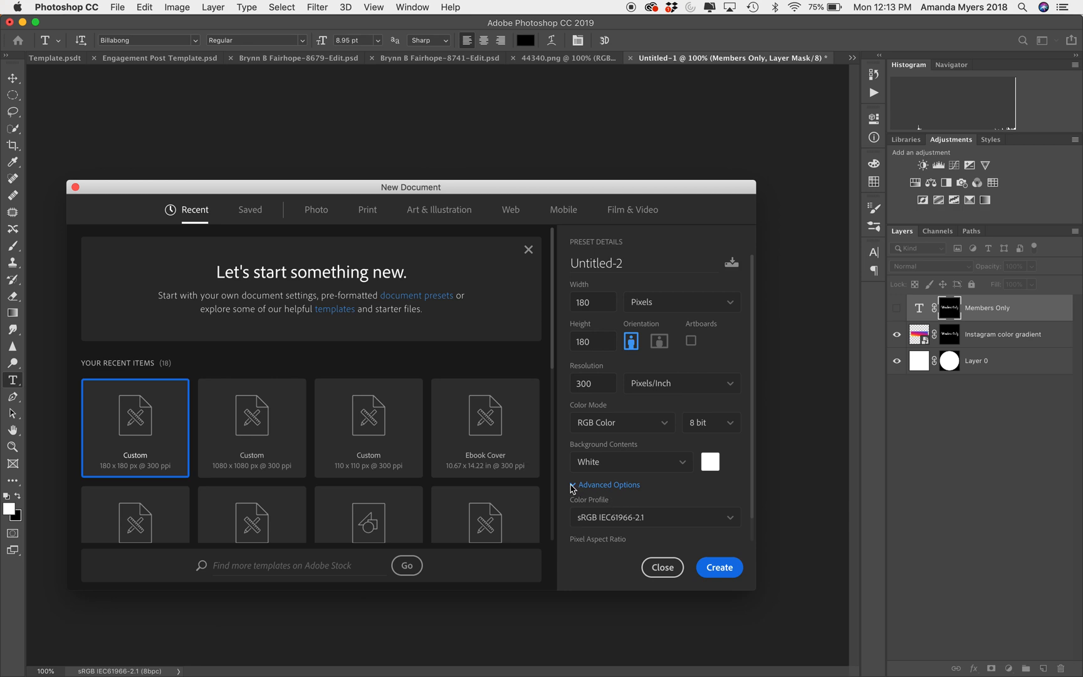
pyautogui.click(575, 488)
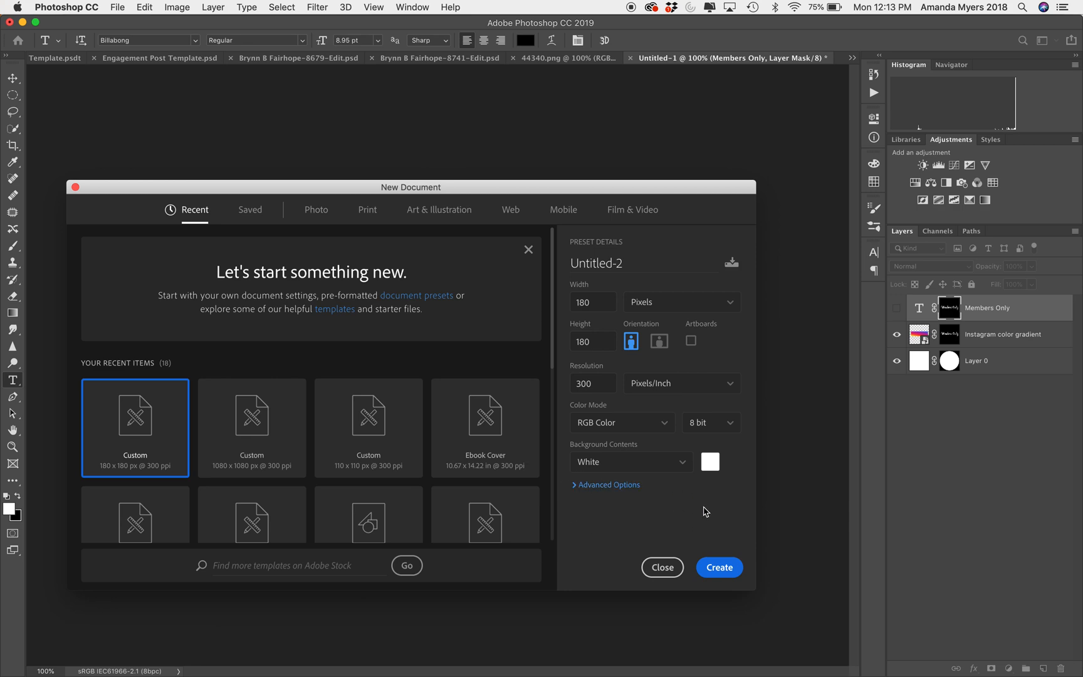
# - Name the new document "Instagram Logo Profile" and create it
pyautogui.click(631, 262)
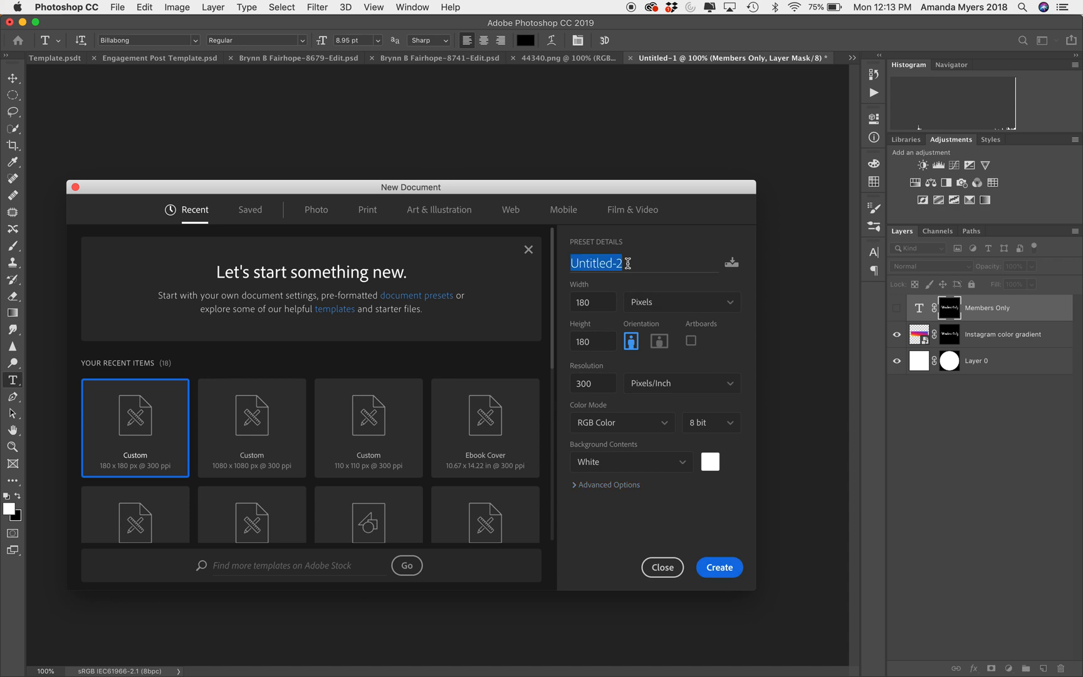
pyautogui.write('Insta')
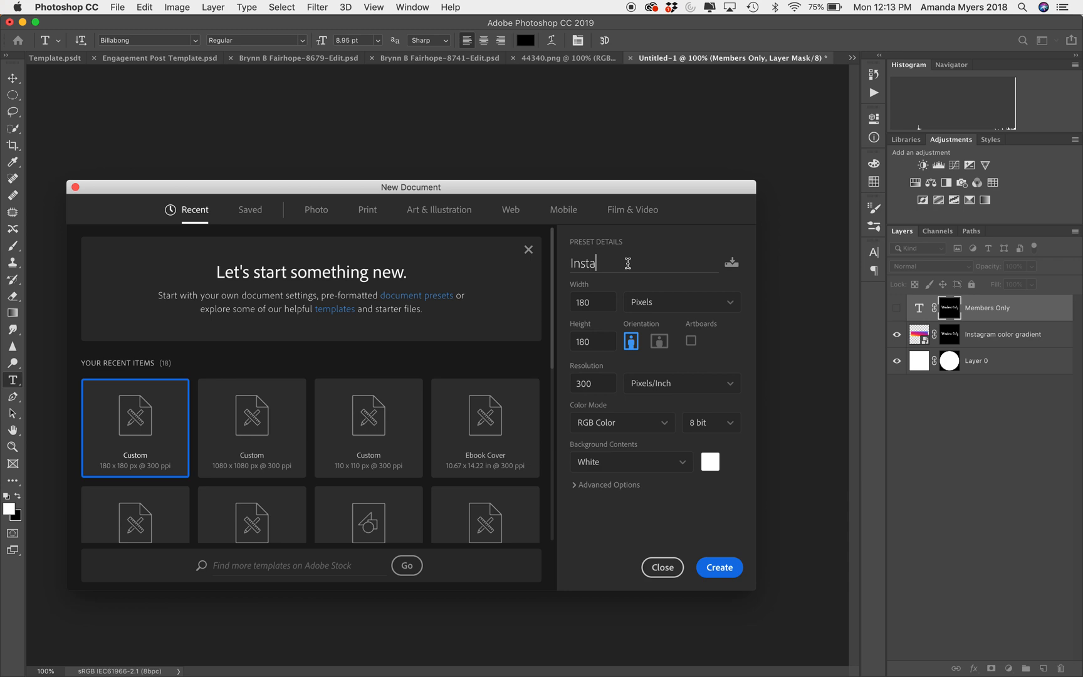
pyautogui.write('gram Logo Profile')
pyautogui.click(728, 563)
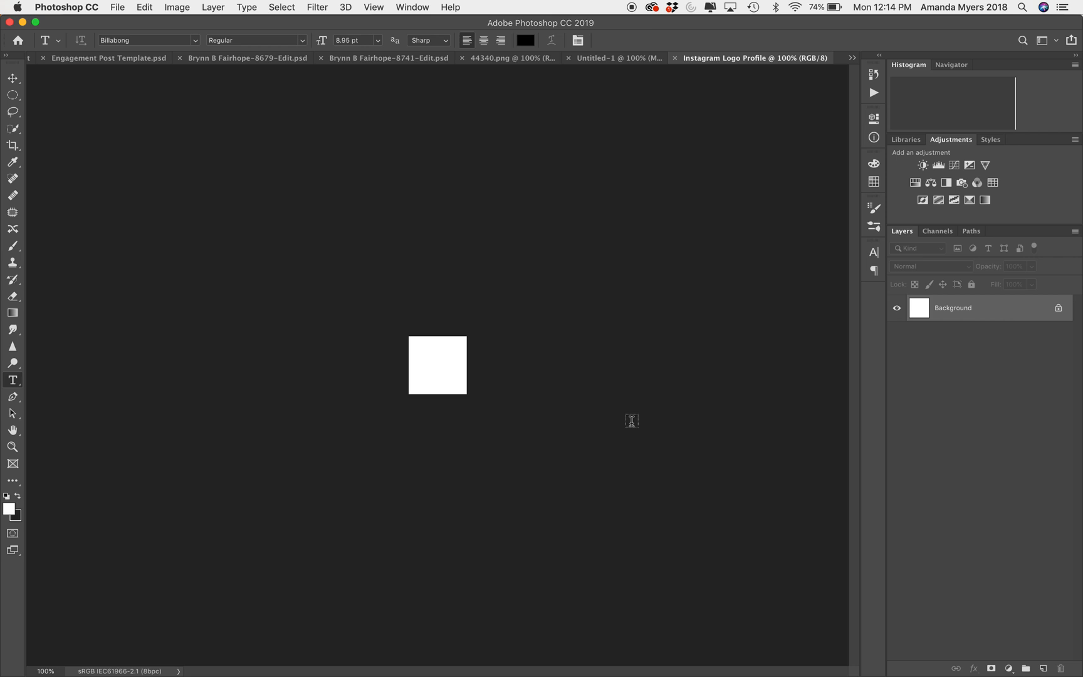
# - Select a circle about 0.6 in across filling the canvas with the Elliptical Marquee Tool and mask the background layer to it
pyautogui.press('super+equal')
pyautogui.press('super+equal')
pyautogui.press('super+equal')
pyautogui.press('super+equal')
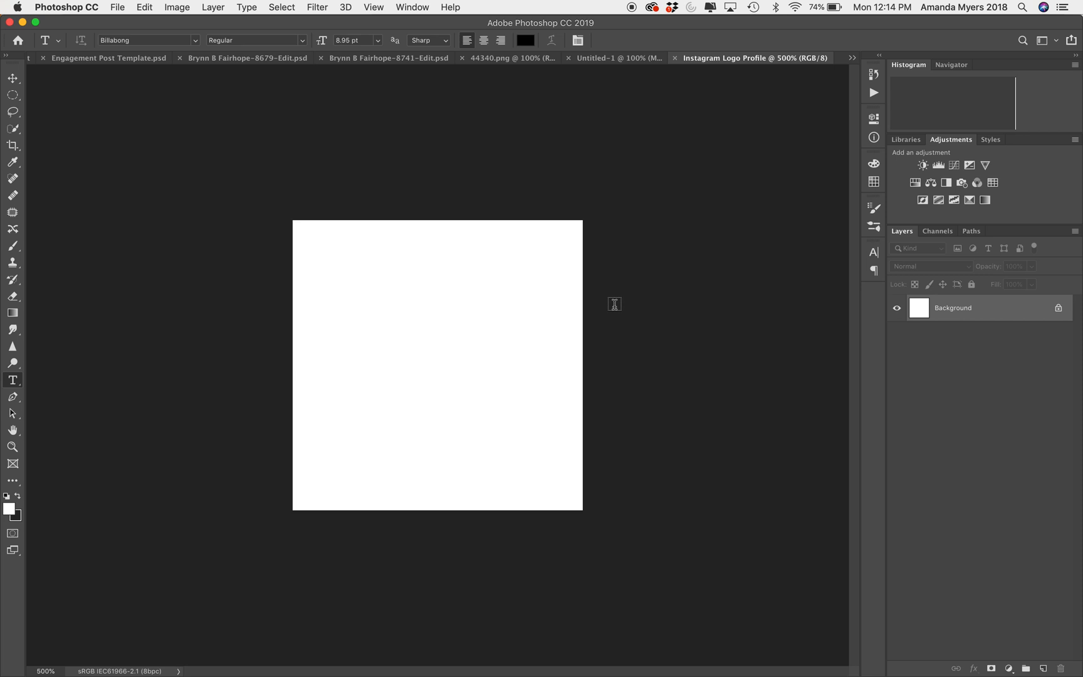
pyautogui.click(18, 102)
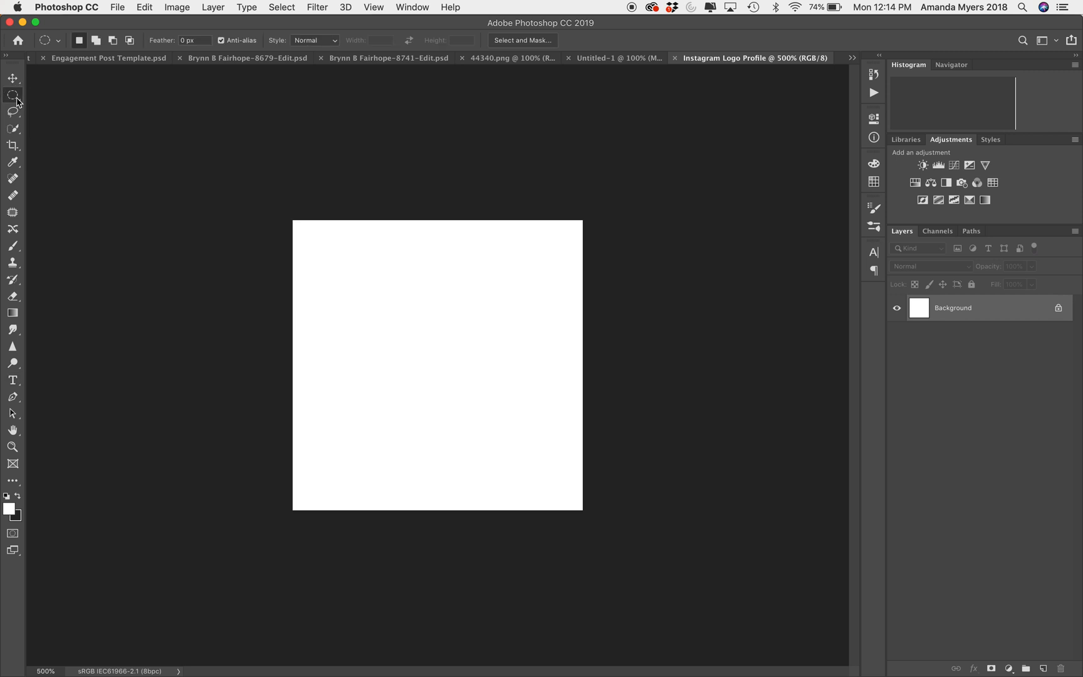
pyautogui.rightClick(18, 102)
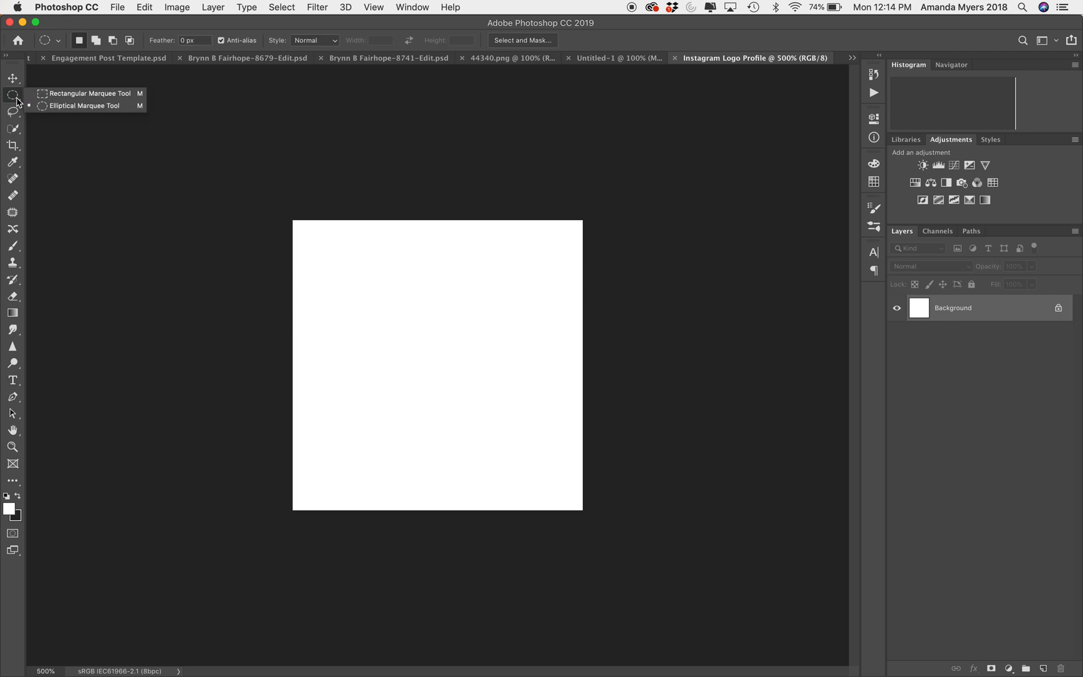
pyautogui.click(80, 106)
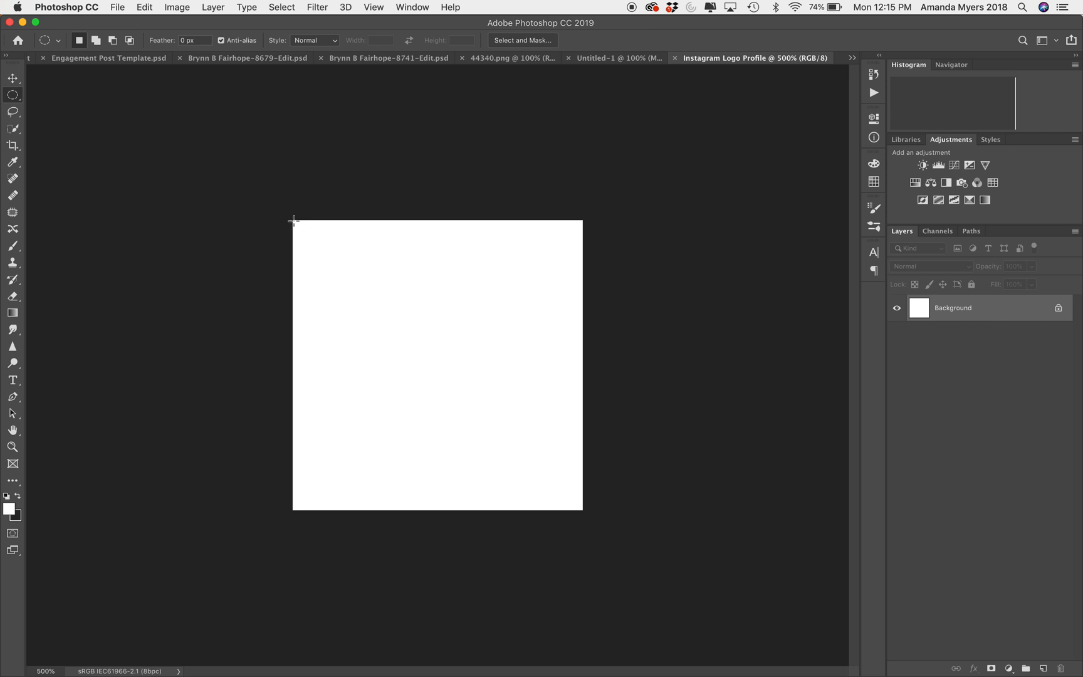
pyautogui.moveTo(295, 224); pyautogui.dragTo(488, 409)
pyautogui.press('super+d')
pyautogui.moveTo(293, 220); pyautogui.dragTo(593, 508)
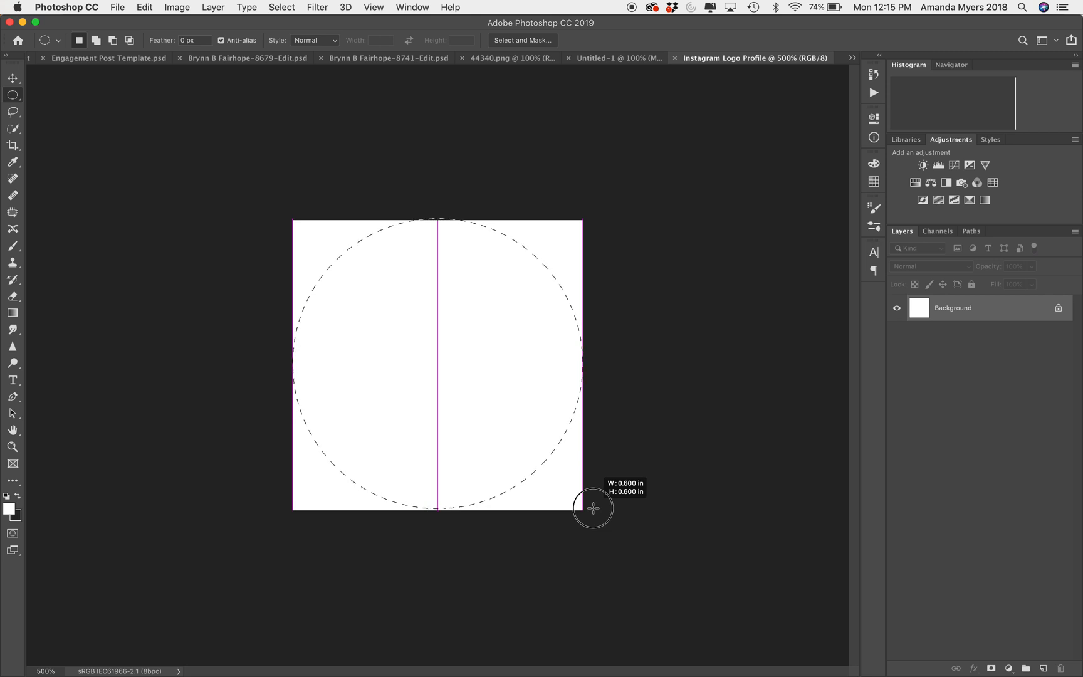
pyautogui.moveTo(593, 508); pyautogui.dragTo(593, 508)
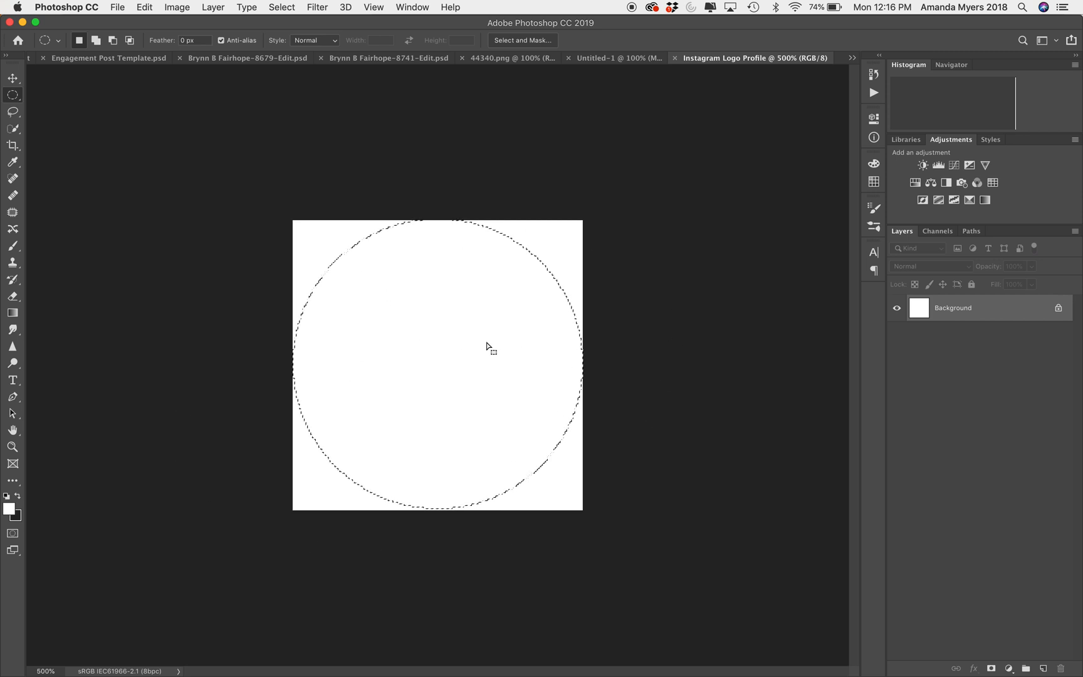
pyautogui.click(993, 669)
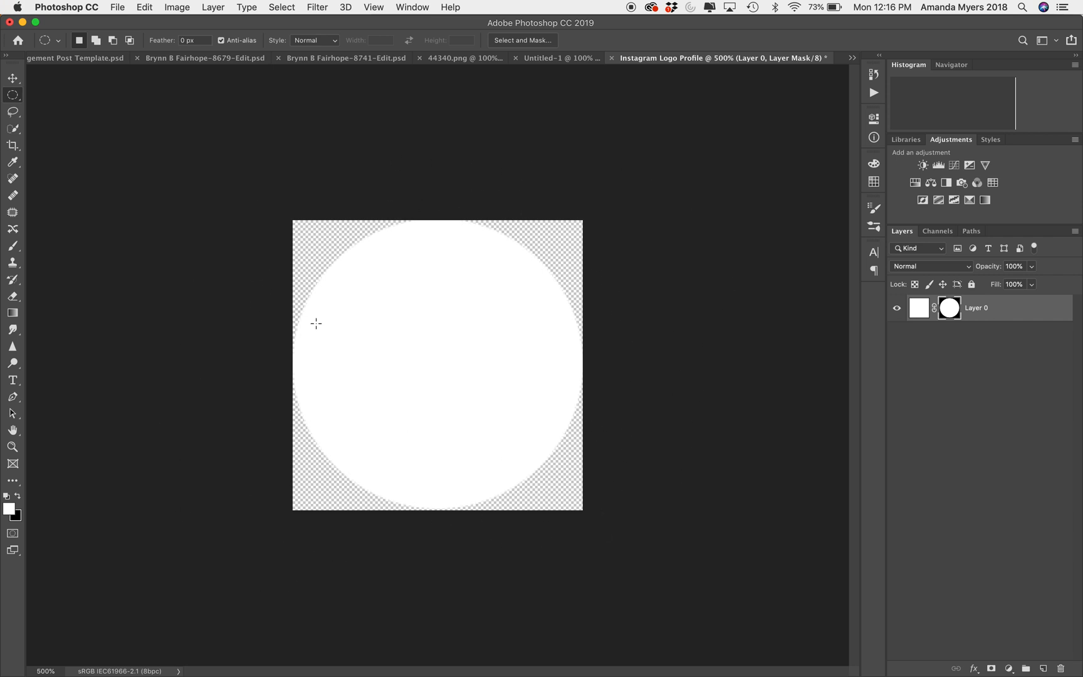
# - Add a new empty layer above the circle and set the Type tool to 40.95 pt, black, centre-aligned text
pyautogui.click(1044, 669)
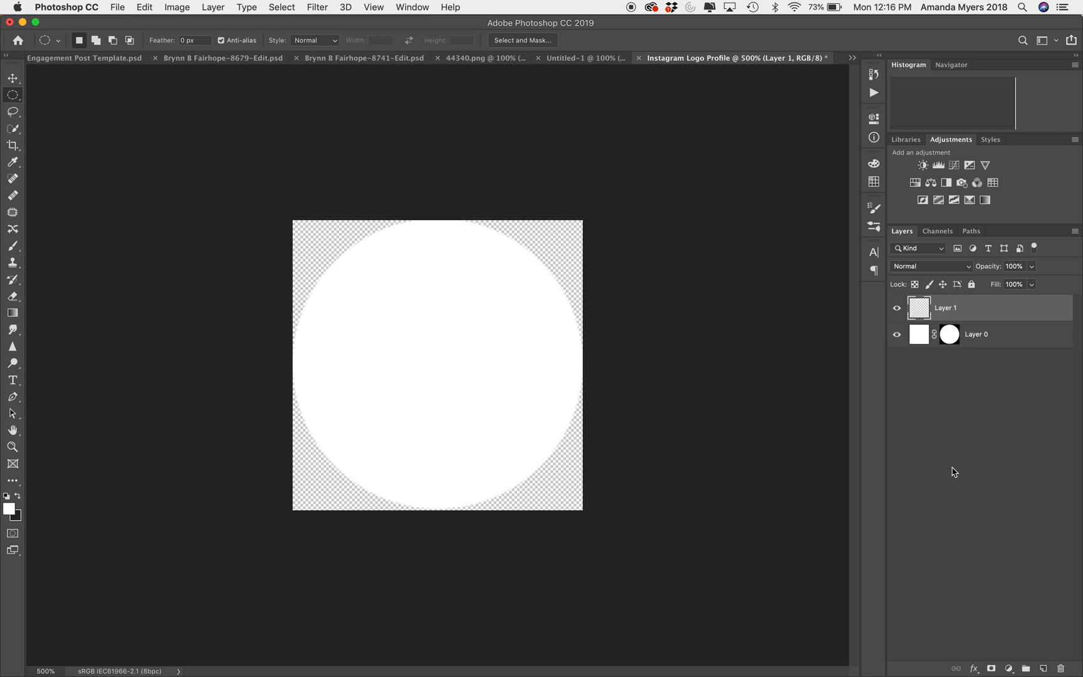
pyautogui.press('t')
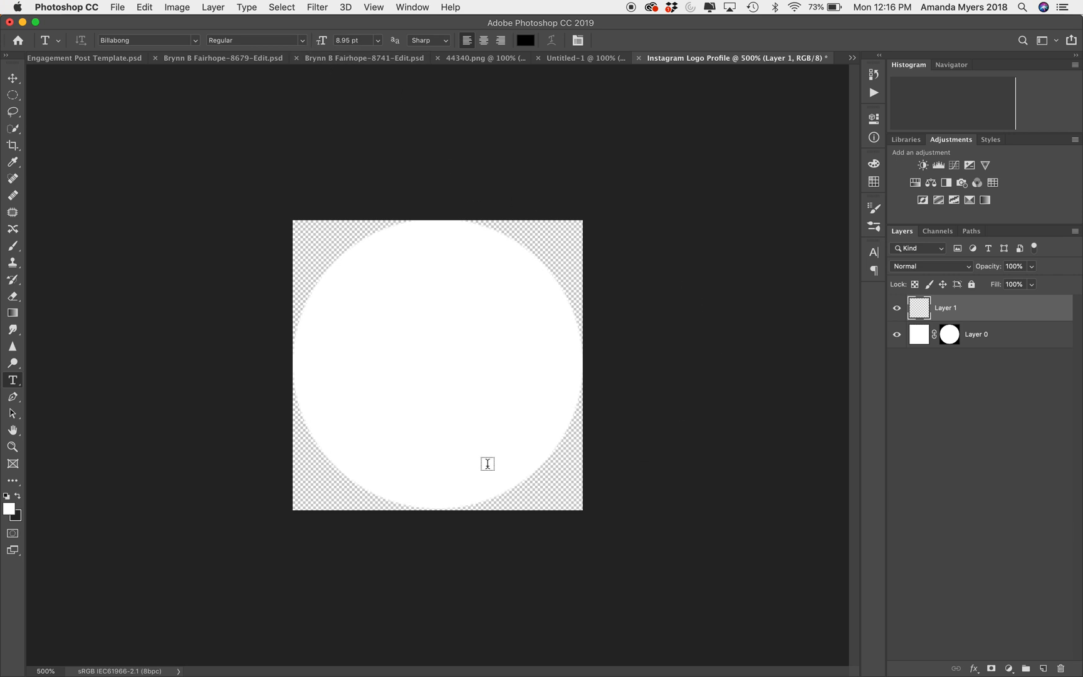
pyautogui.moveTo(321, 41); pyautogui.dragTo(354, 41)
pyautogui.click(526, 40)
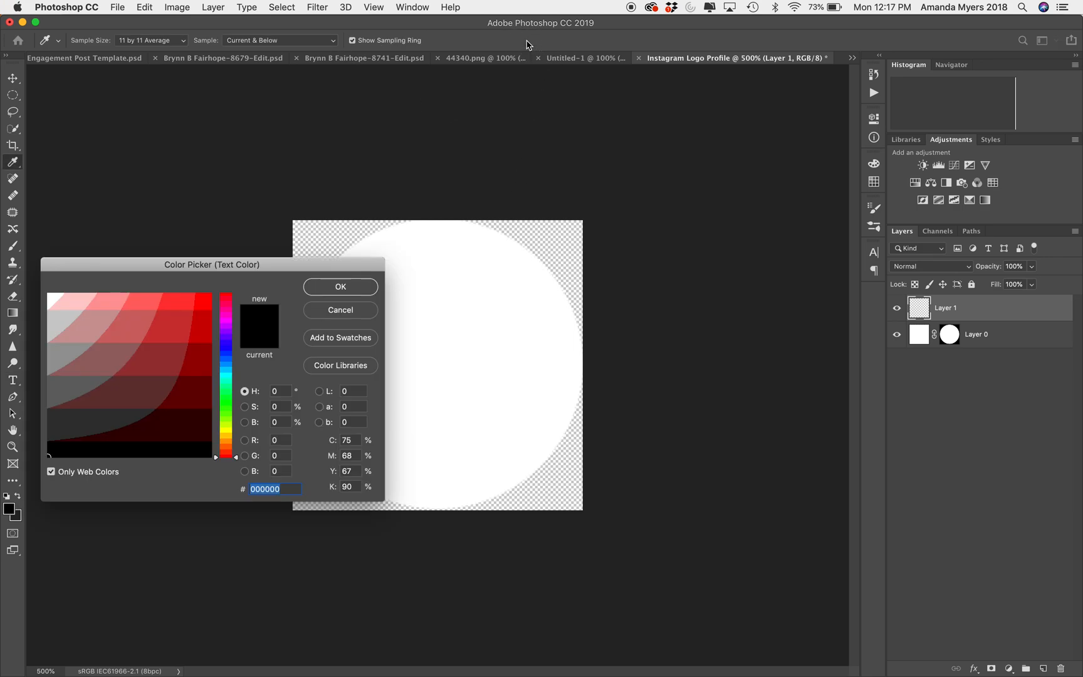
pyautogui.click(210, 455)
pyautogui.click(339, 288)
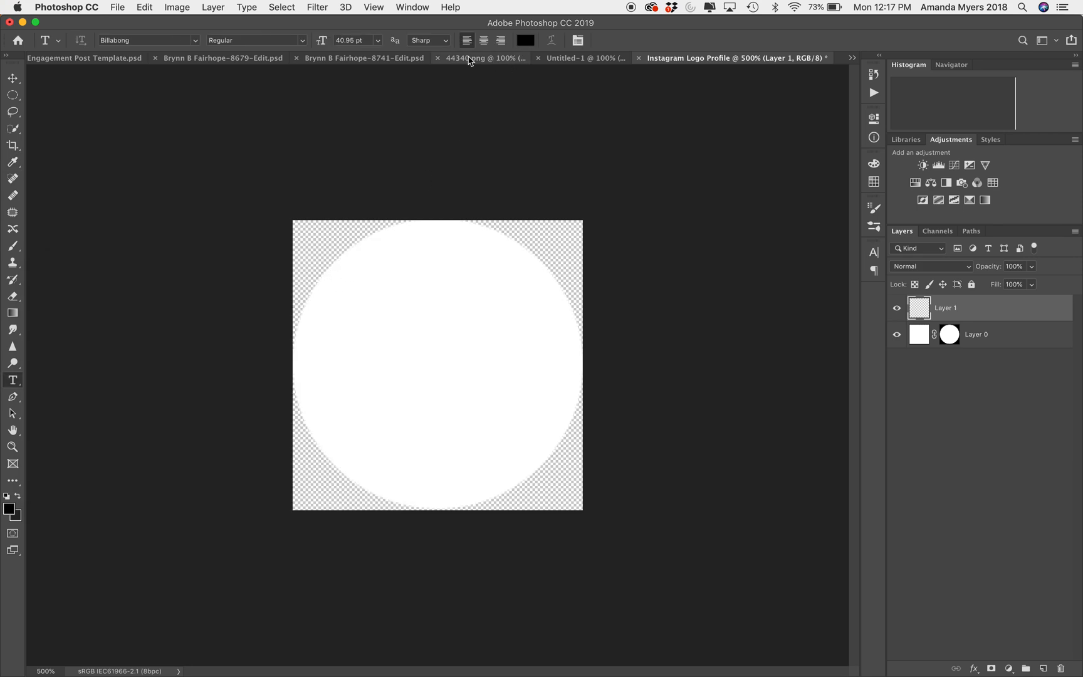
pyautogui.click(486, 41)
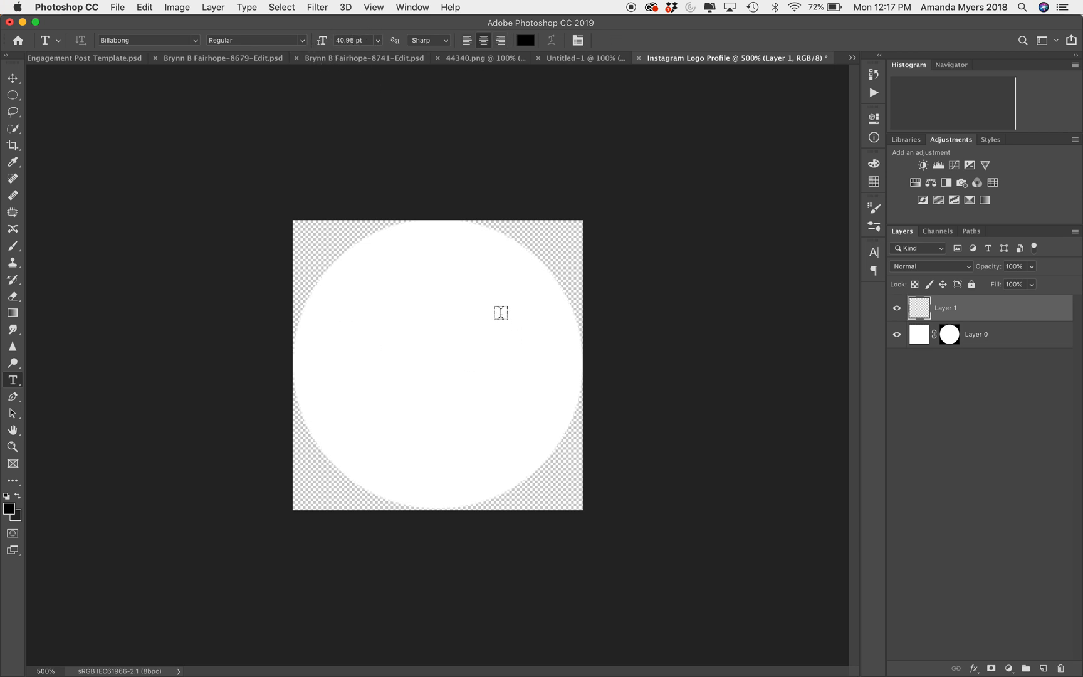
# - Add the text "Logo" in the Billabong font across the middle of the white circle
pyautogui.click(422, 351)
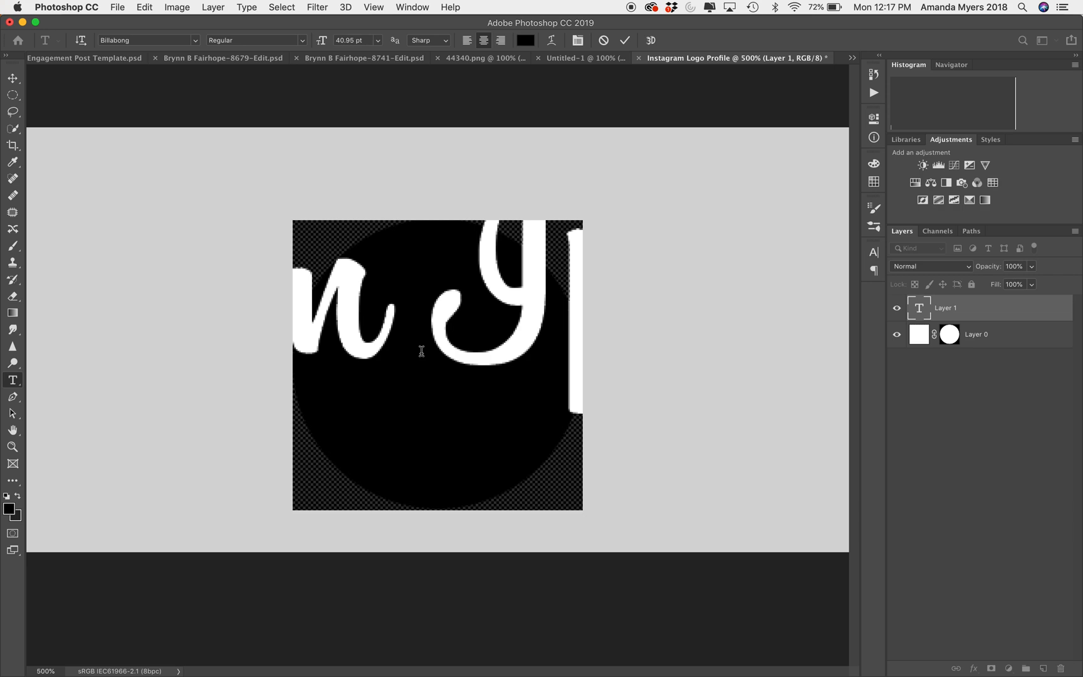
pyautogui.write('Logo')
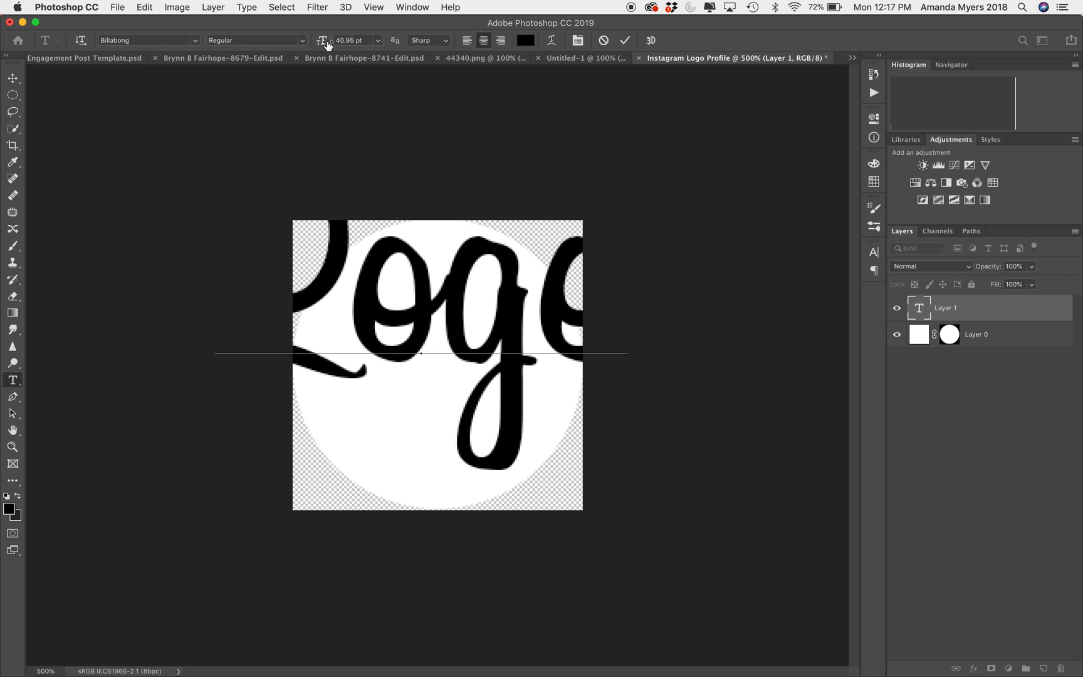
# - Reduce the whole Logo text to 24.95 pt and move it to the centre of the circle
pyautogui.click(379, 41)
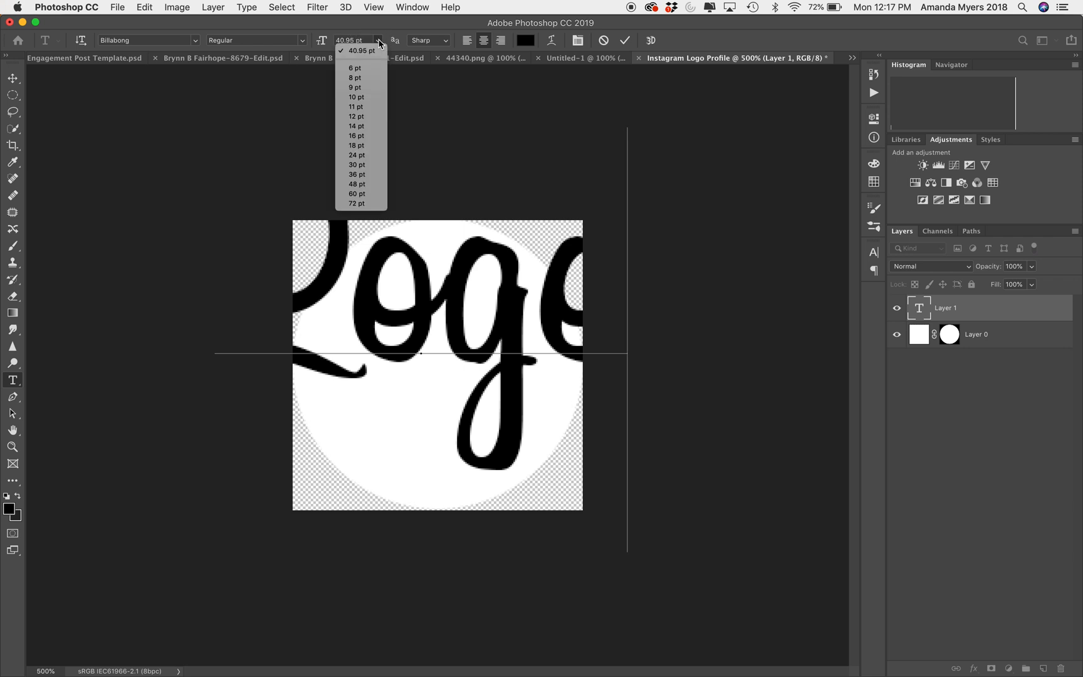
pyautogui.click(322, 43)
pyautogui.moveTo(321, 42); pyautogui.dragTo(301, 43)
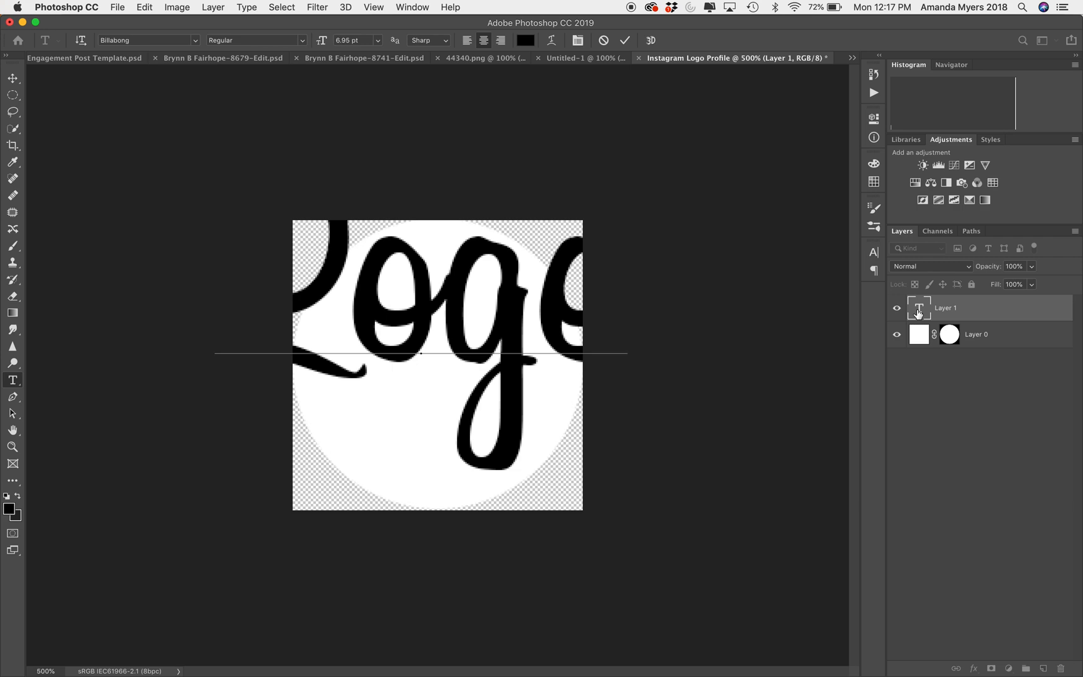
pyautogui.click(920, 309)
pyautogui.doubleClick(919, 308)
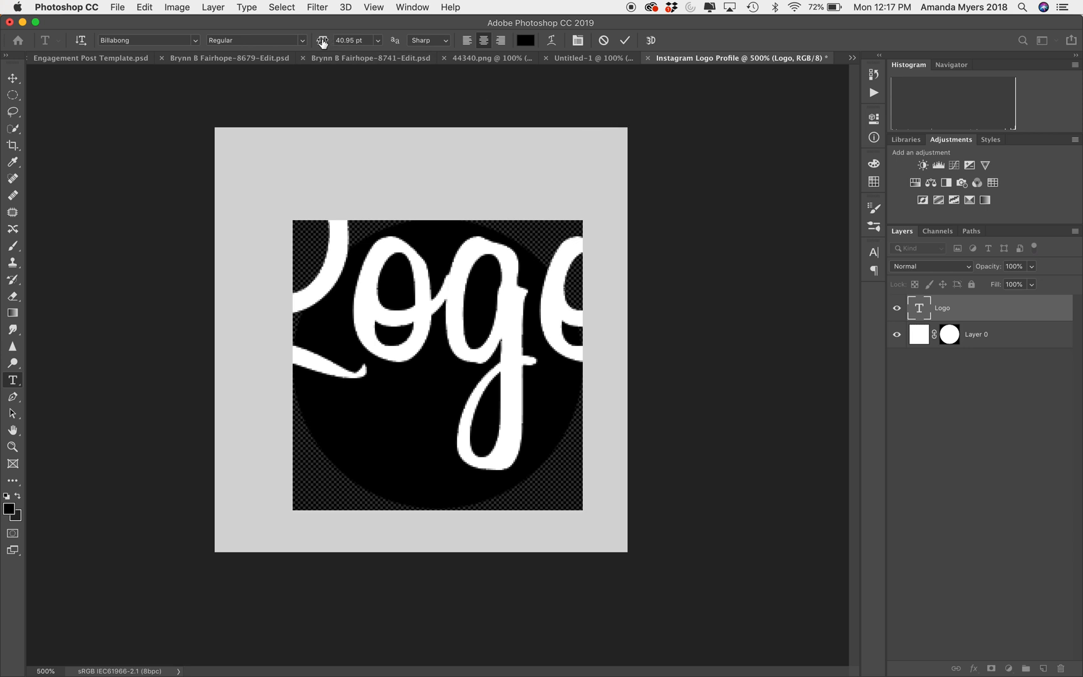
pyautogui.moveTo(323, 42); pyautogui.dragTo(314, 45)
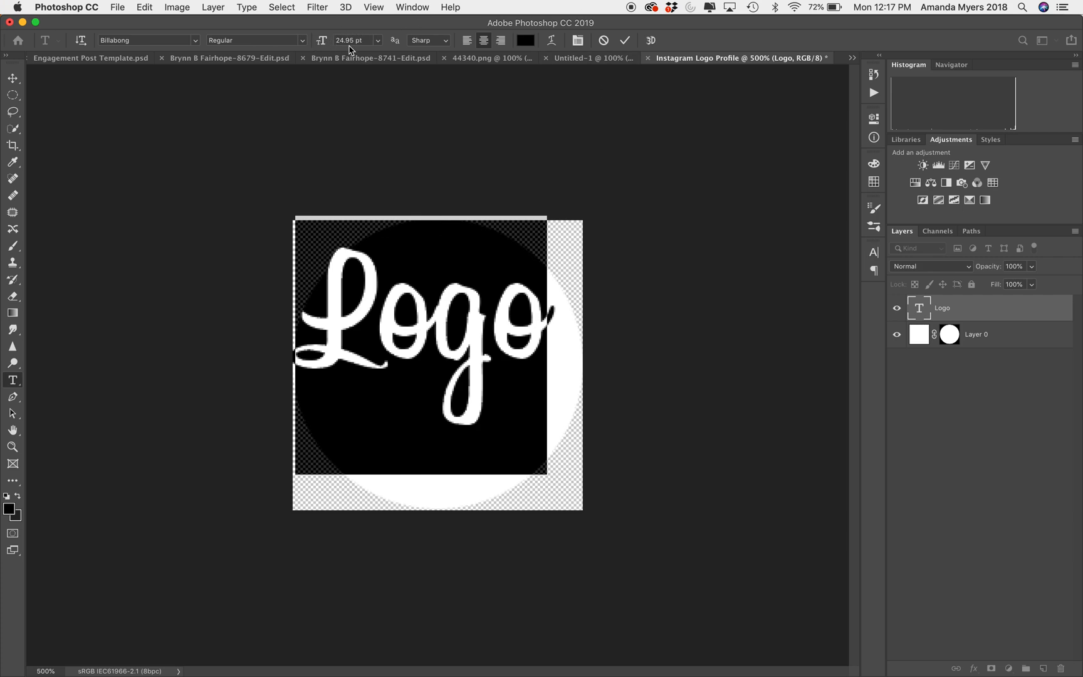
pyautogui.click(922, 311)
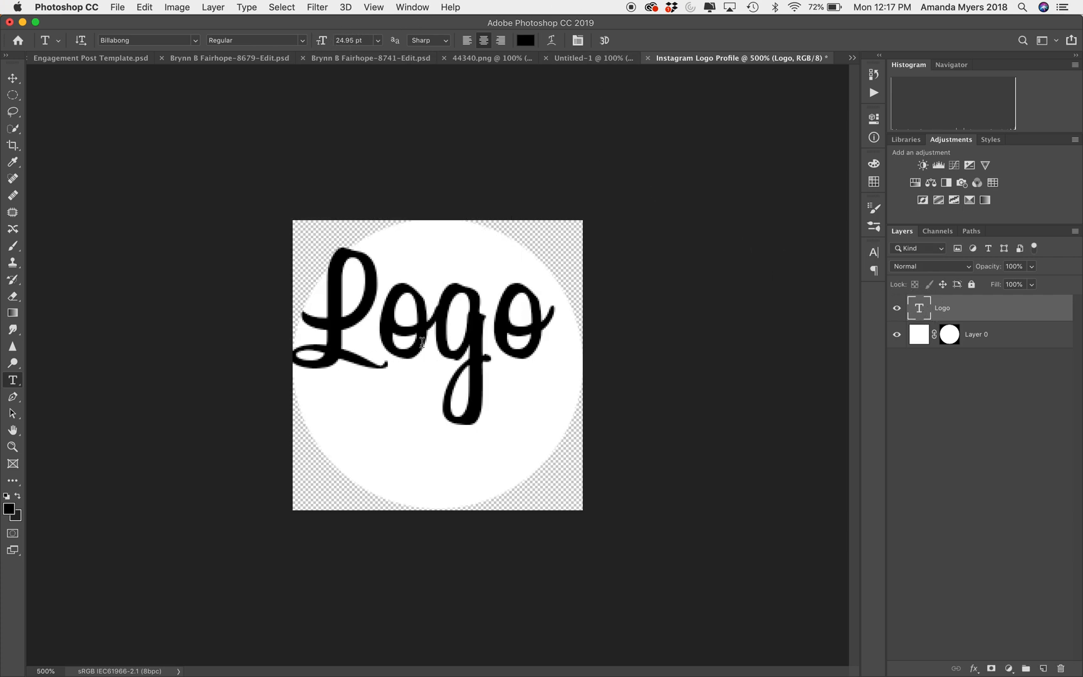
pyautogui.press('v')
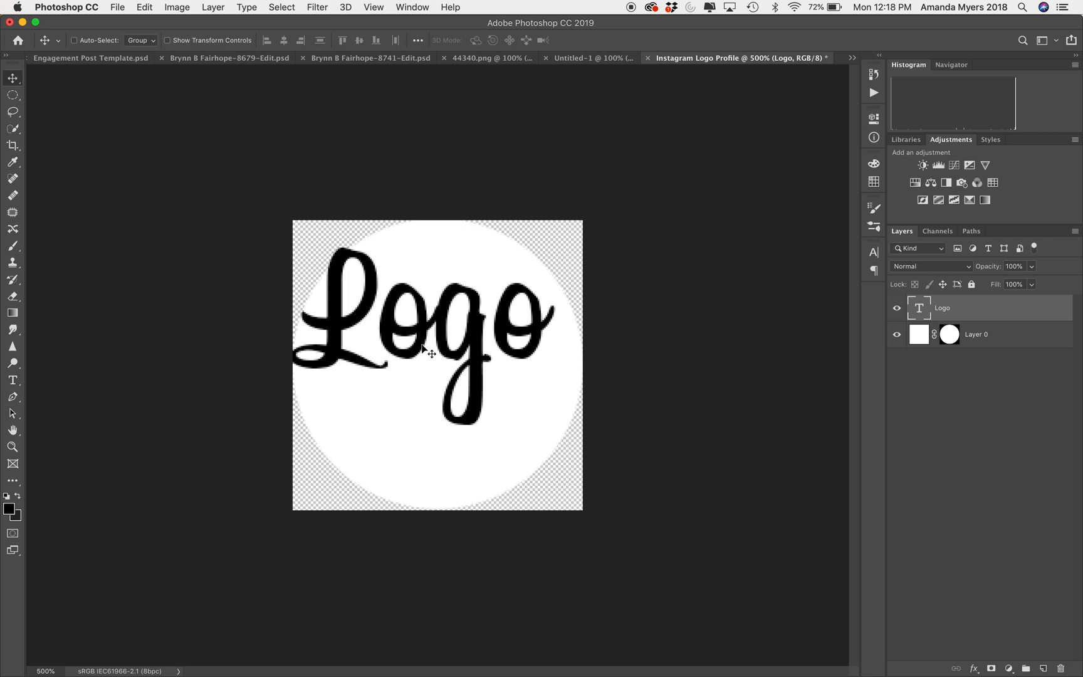
pyautogui.moveTo(420, 311); pyautogui.dragTo(438, 349)
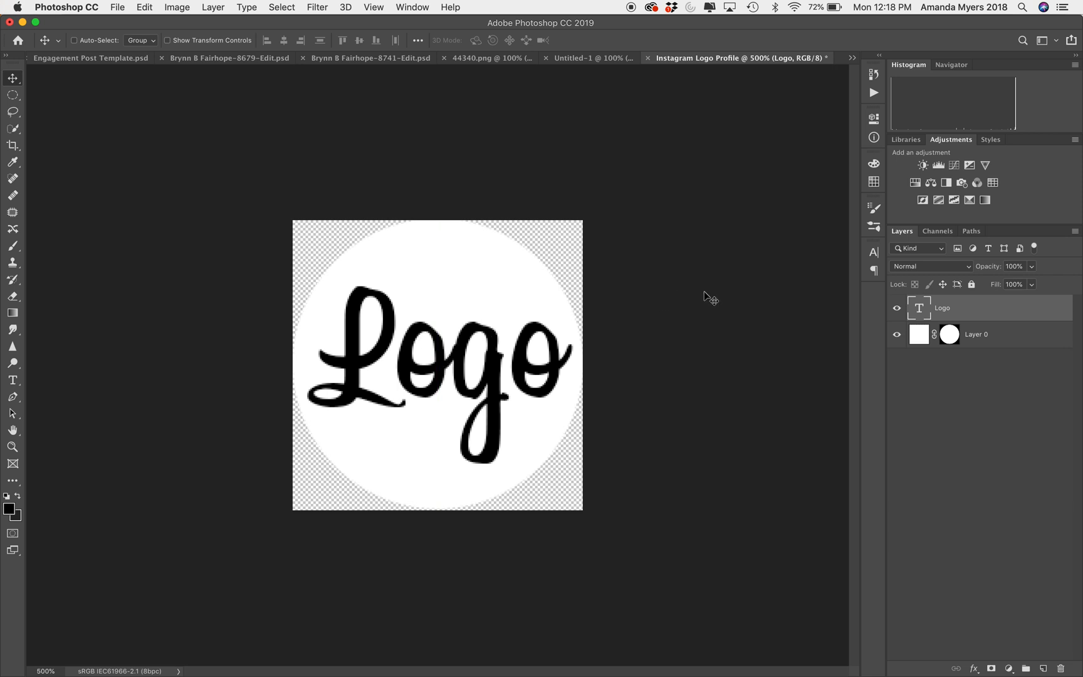
# - Turn off the web-colours-only restriction for the Logo text colour, pick black (000000) at hue 175 and commit the text
pyautogui.doubleClick(920, 310)
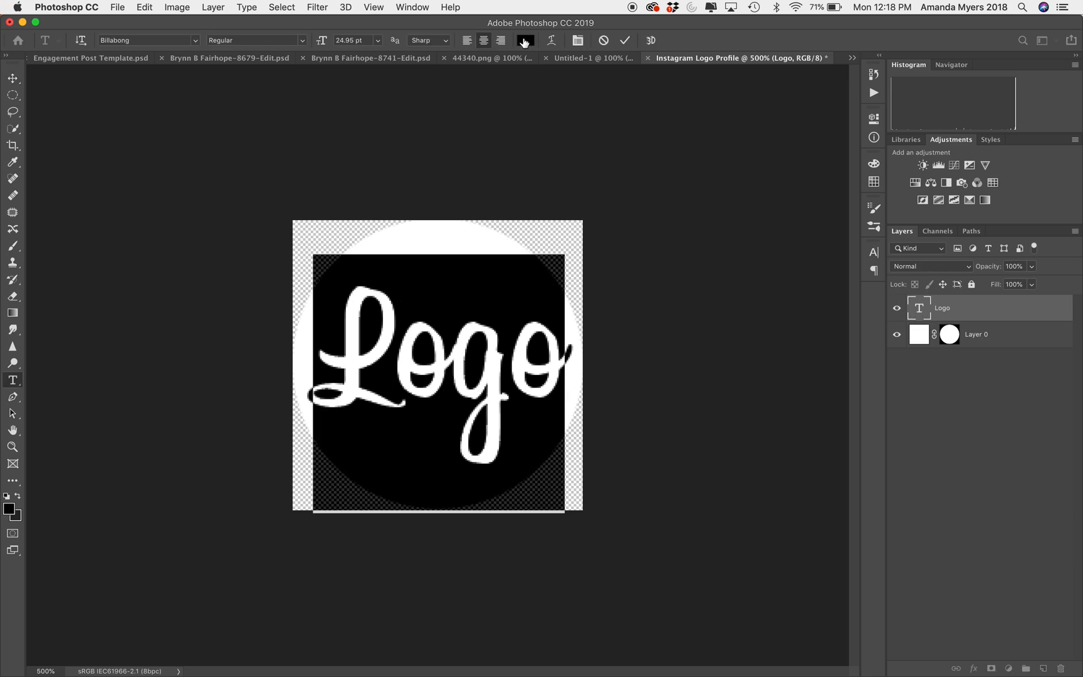
pyautogui.click(524, 41)
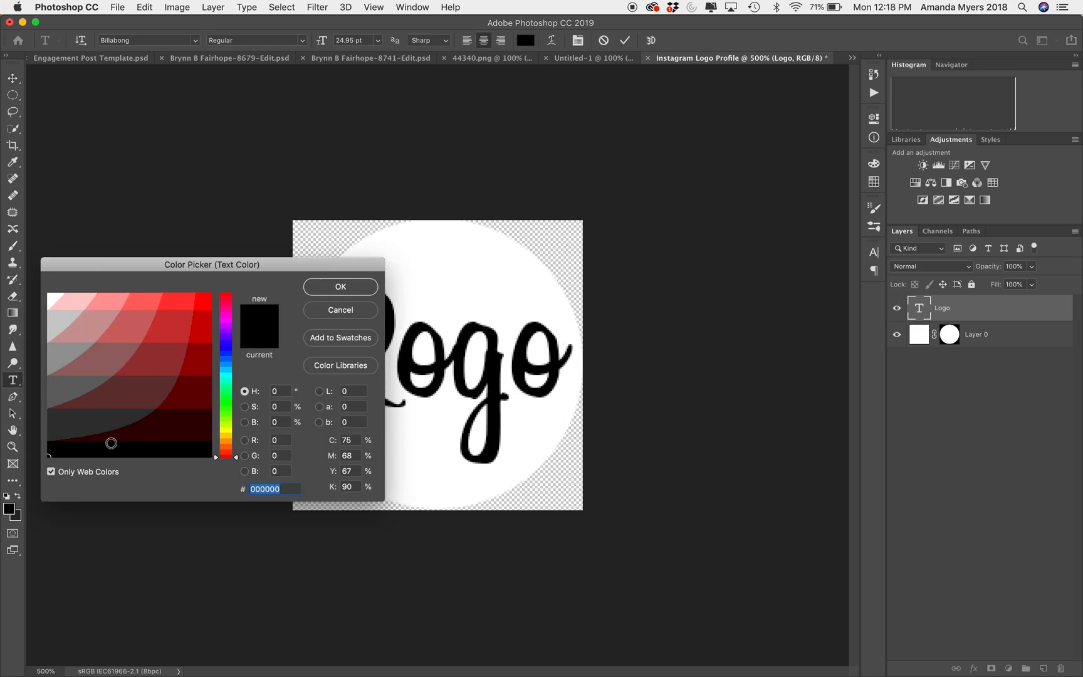
pyautogui.click(52, 472)
pyautogui.moveTo(229, 391)
pyautogui.mouseDown()
pyautogui.moveTo(224, 319)
pyautogui.moveTo(223, 408)
pyautogui.moveTo(225, 381)
pyautogui.mouseUp()
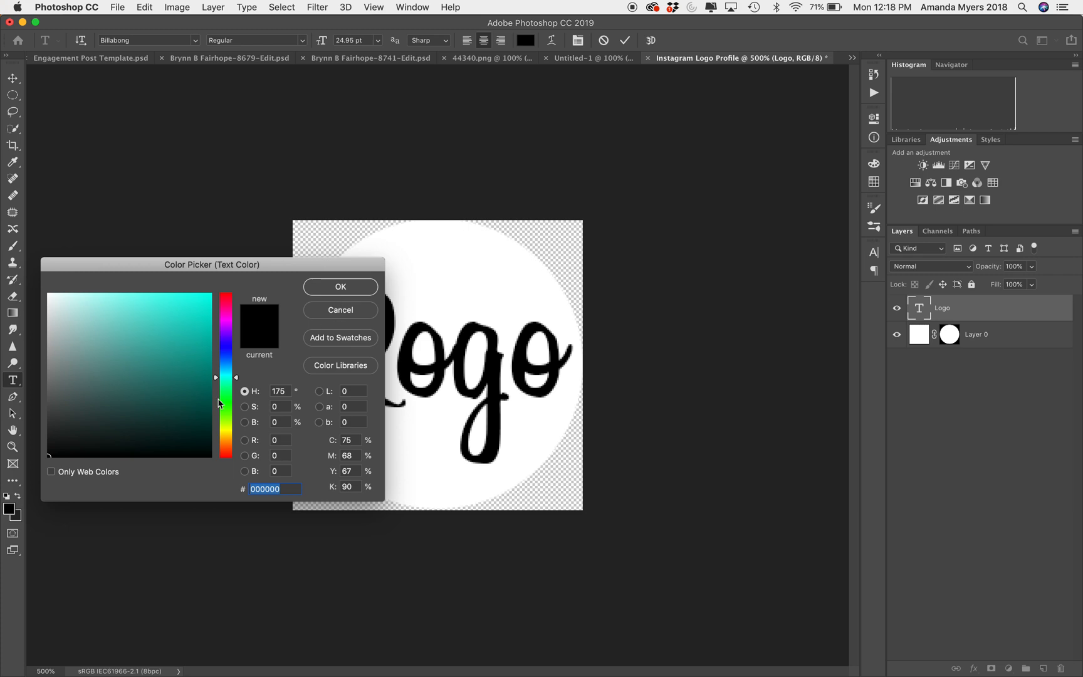
pyautogui.click(210, 455)
pyautogui.click(345, 287)
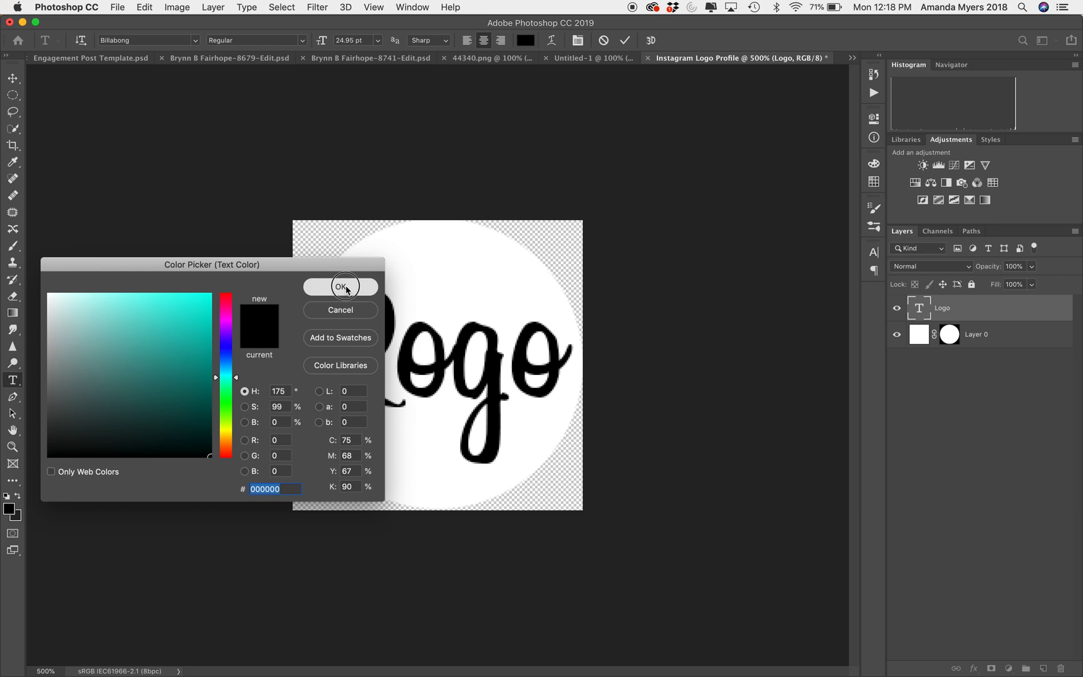
pyautogui.keyDown('super'); pyautogui.click(916, 308); pyautogui.keyUp('super')
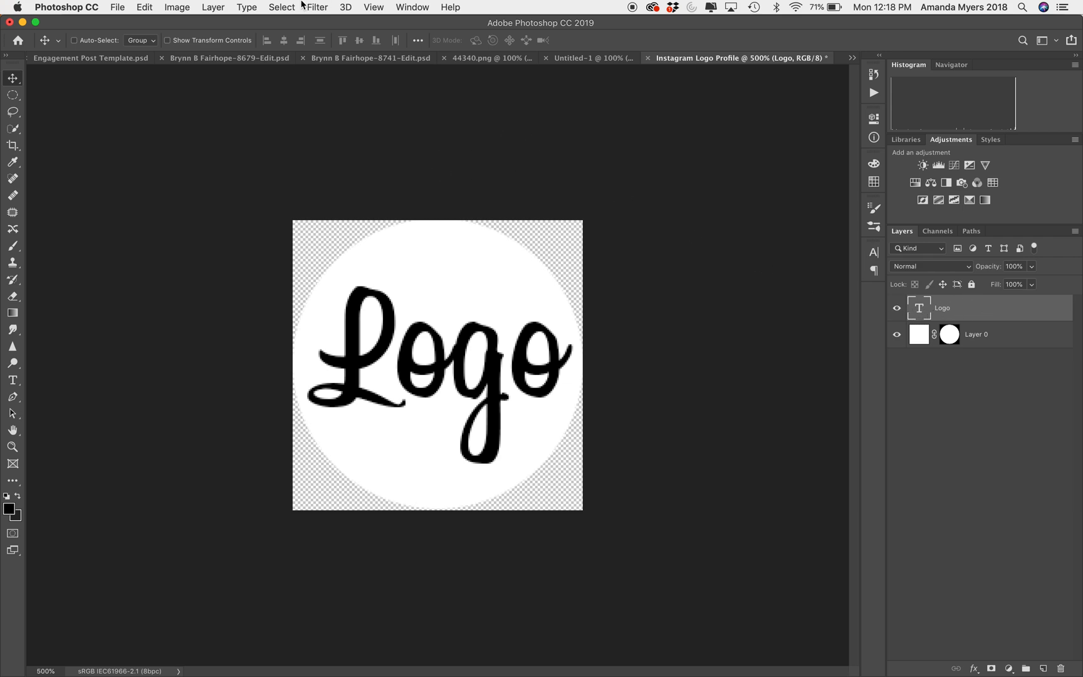
# - Select the black lettering with Color Range at fuzziness 200 and add a layer mask from it to the Logo layer
pyautogui.click(282, 7)
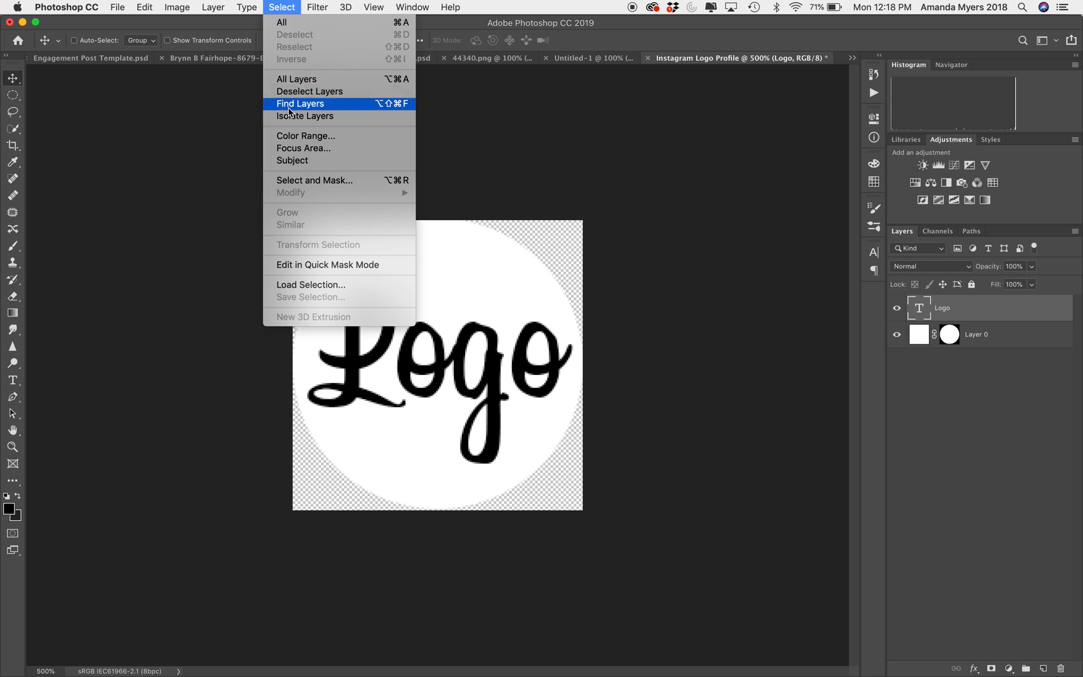
pyautogui.click(292, 136)
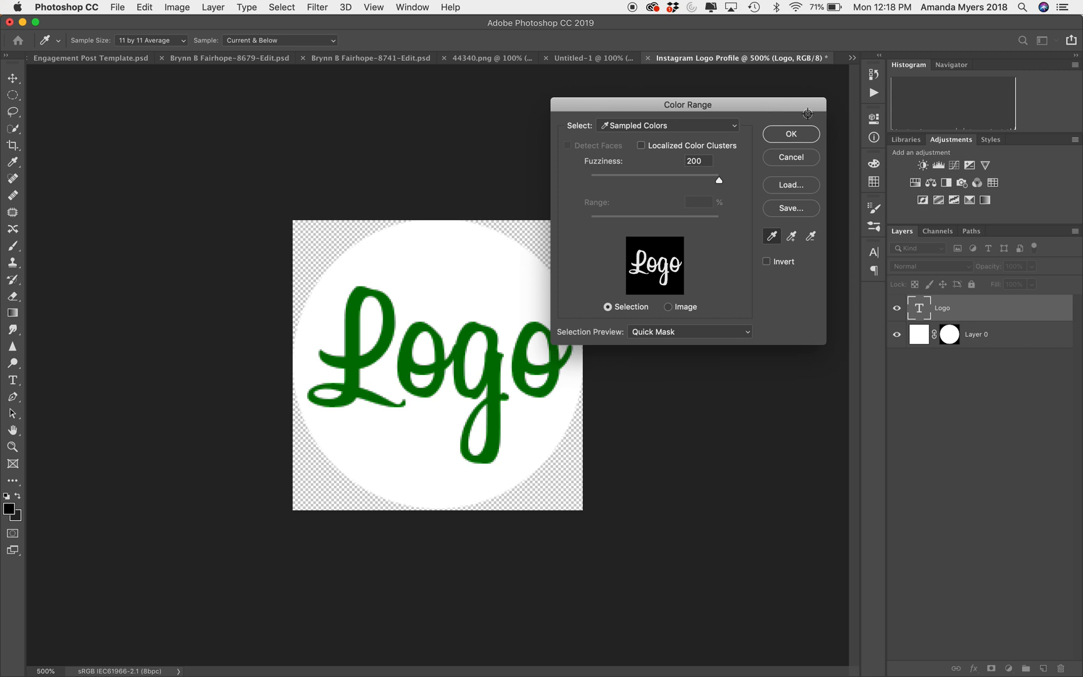
pyautogui.click(791, 135)
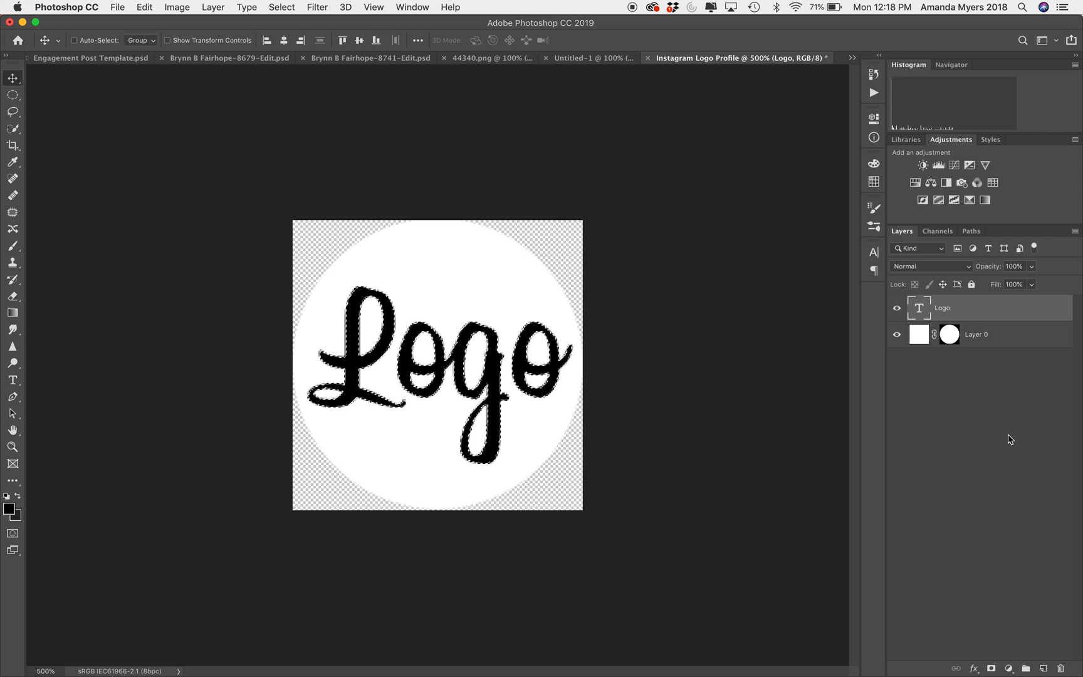
pyautogui.click(991, 669)
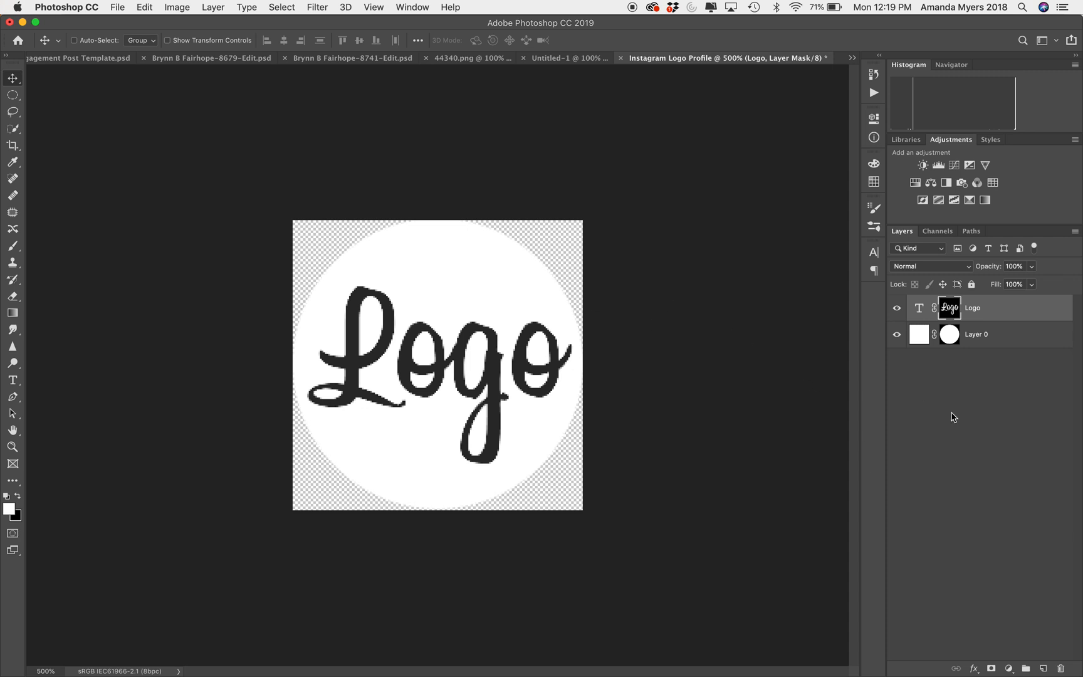
# - Place the image "Instagram color gradient.jpg" as an embedded layer between the white circle layer and the Logo text
pyautogui.click(982, 332)
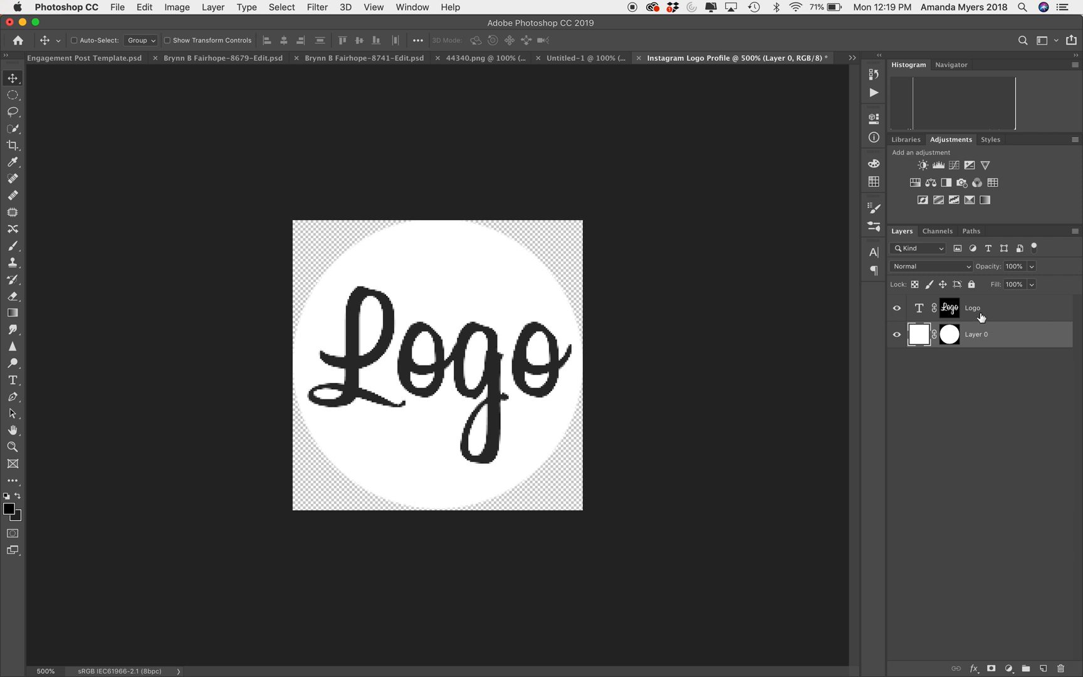
pyautogui.click(987, 311)
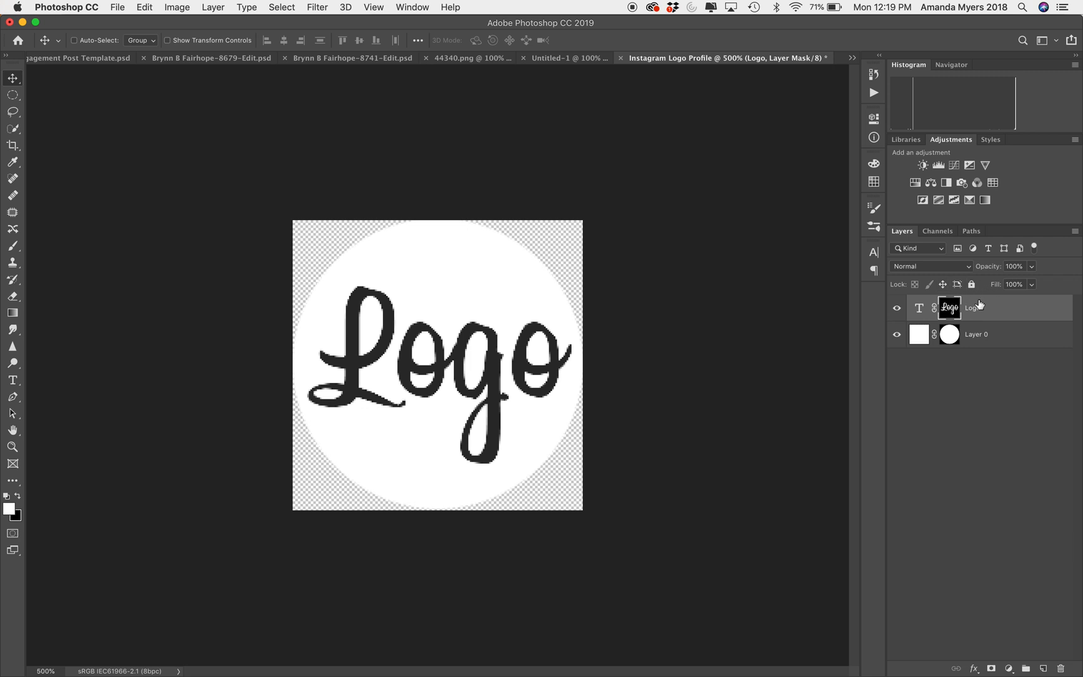
pyautogui.click(1010, 334)
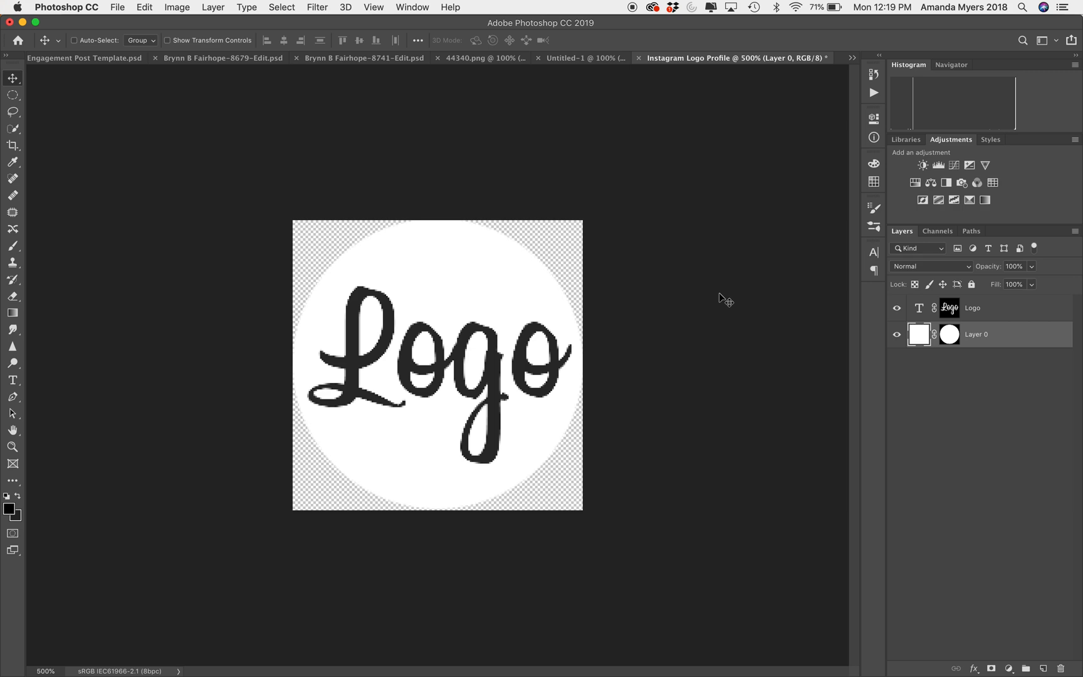
pyautogui.click(118, 7)
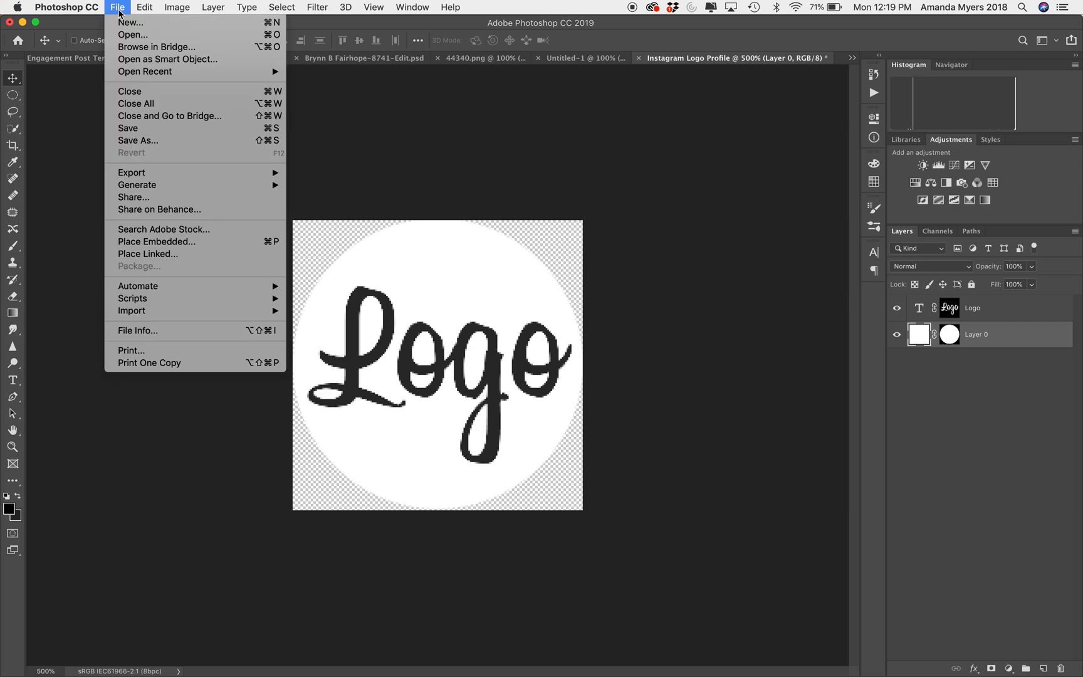
pyautogui.click(140, 244)
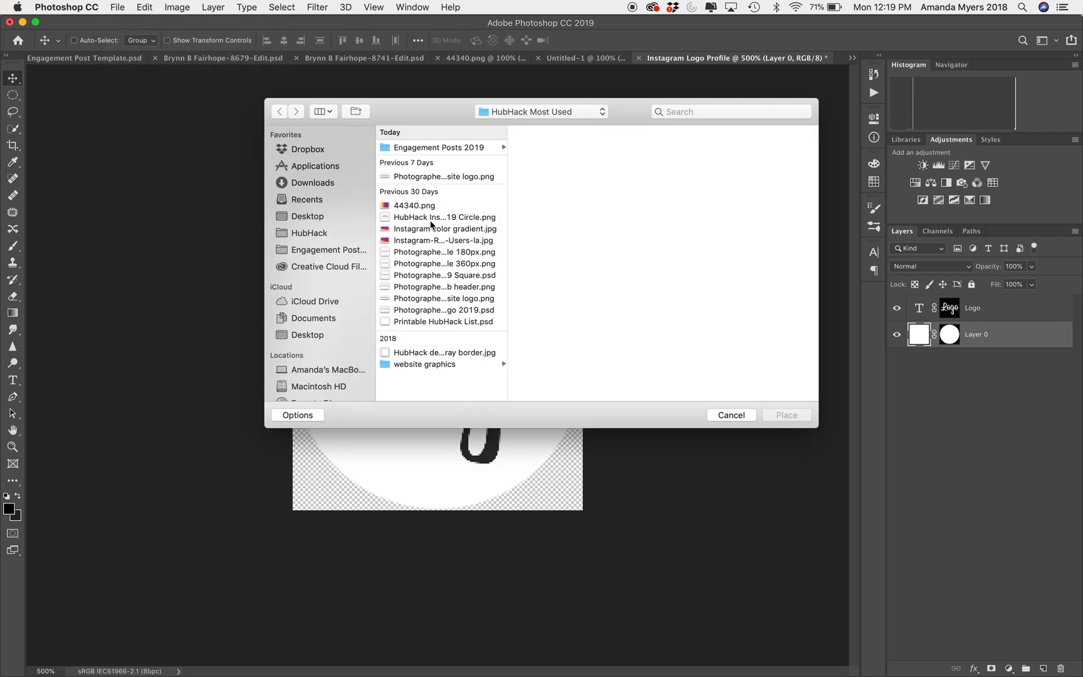
pyautogui.click(421, 230)
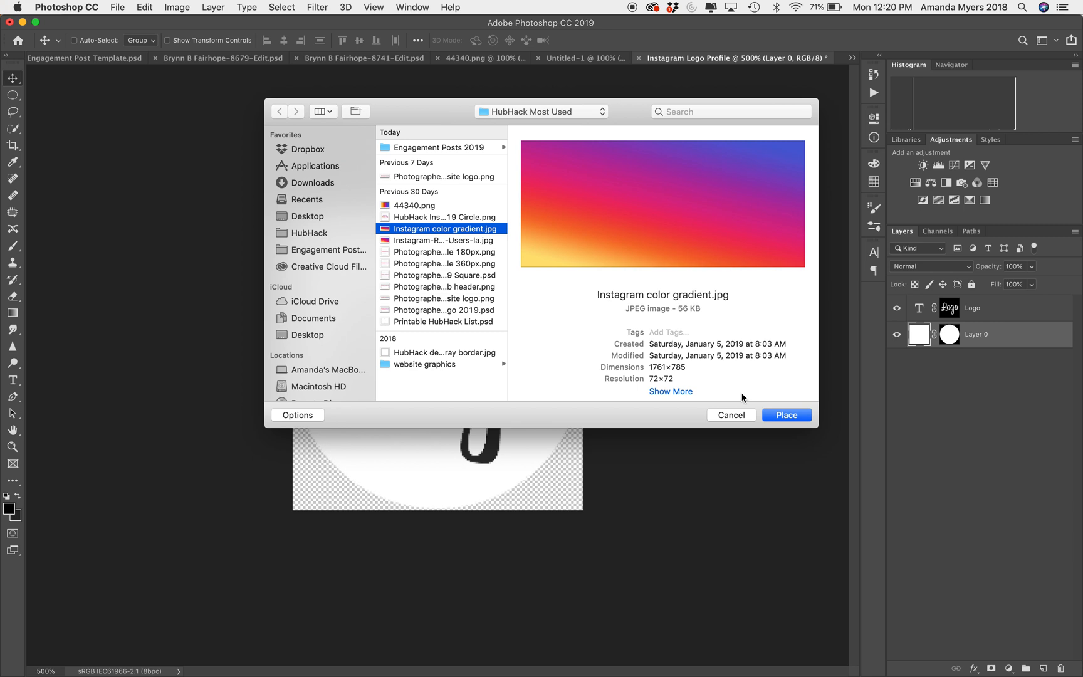
pyautogui.click(799, 419)
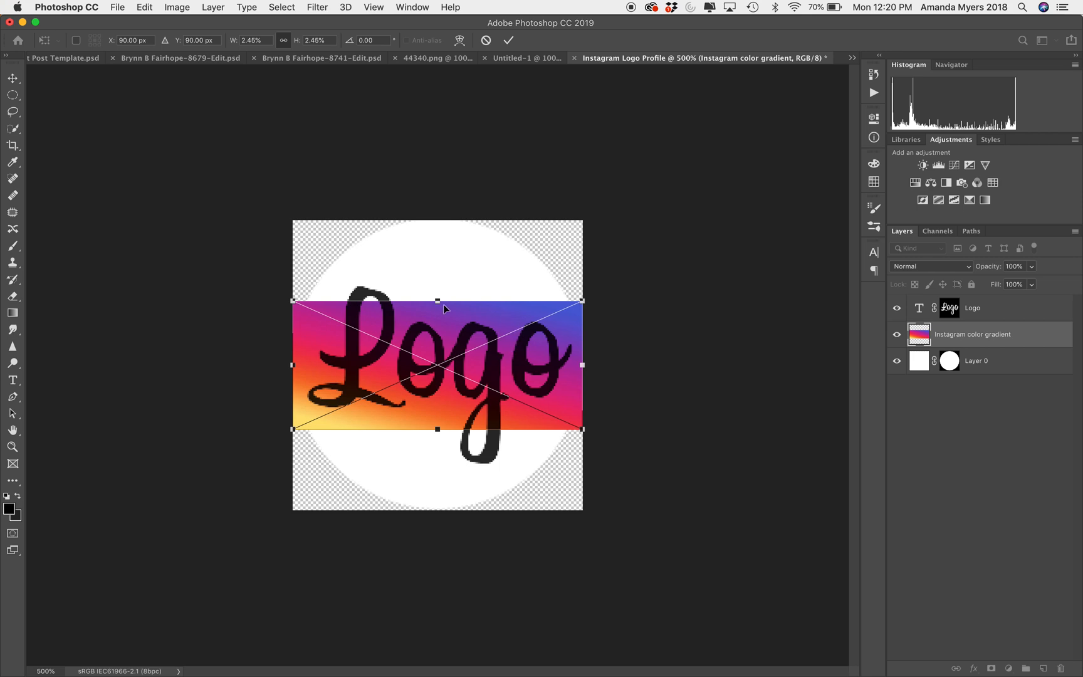
# - Stretch the placed gradient to about 2.29% width and 3.61% height so it lies behind the Logo lettering, and commit the transform
pyautogui.moveTo(437, 303); pyautogui.dragTo(462, 284)
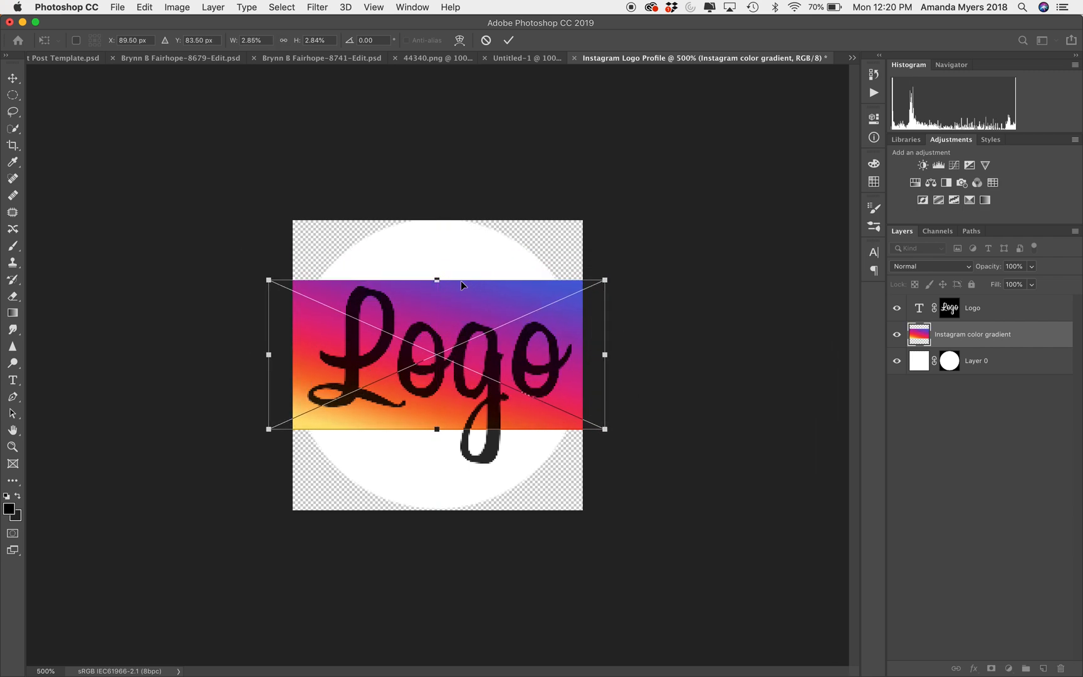
pyautogui.moveTo(436, 430); pyautogui.dragTo(437, 468)
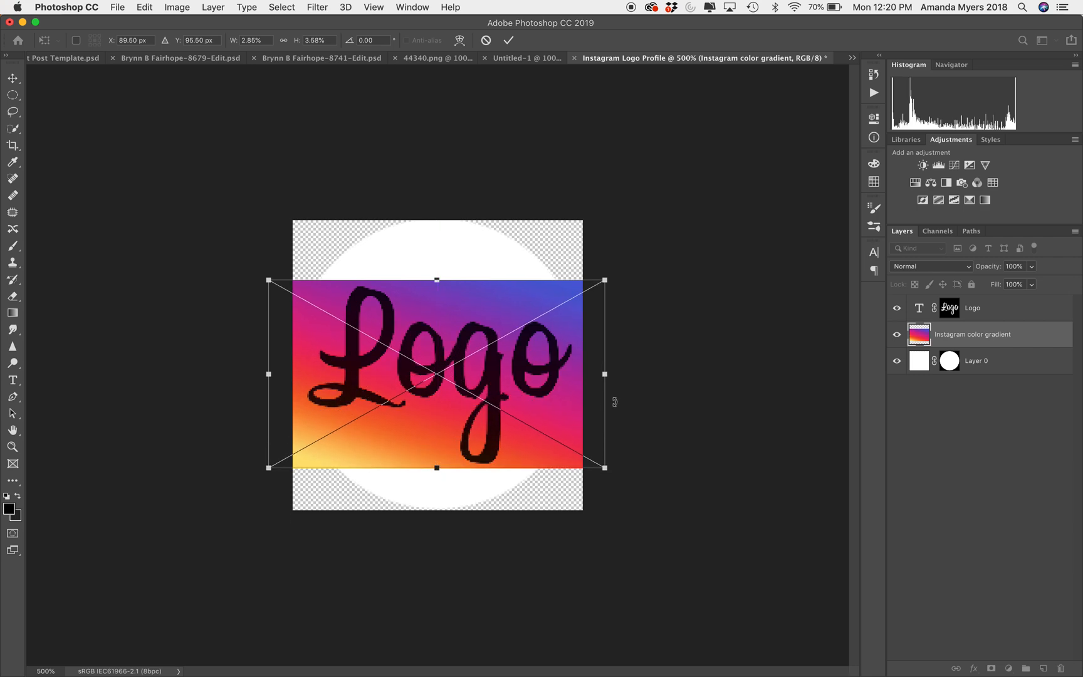
pyautogui.moveTo(605, 375); pyautogui.dragTo(576, 381)
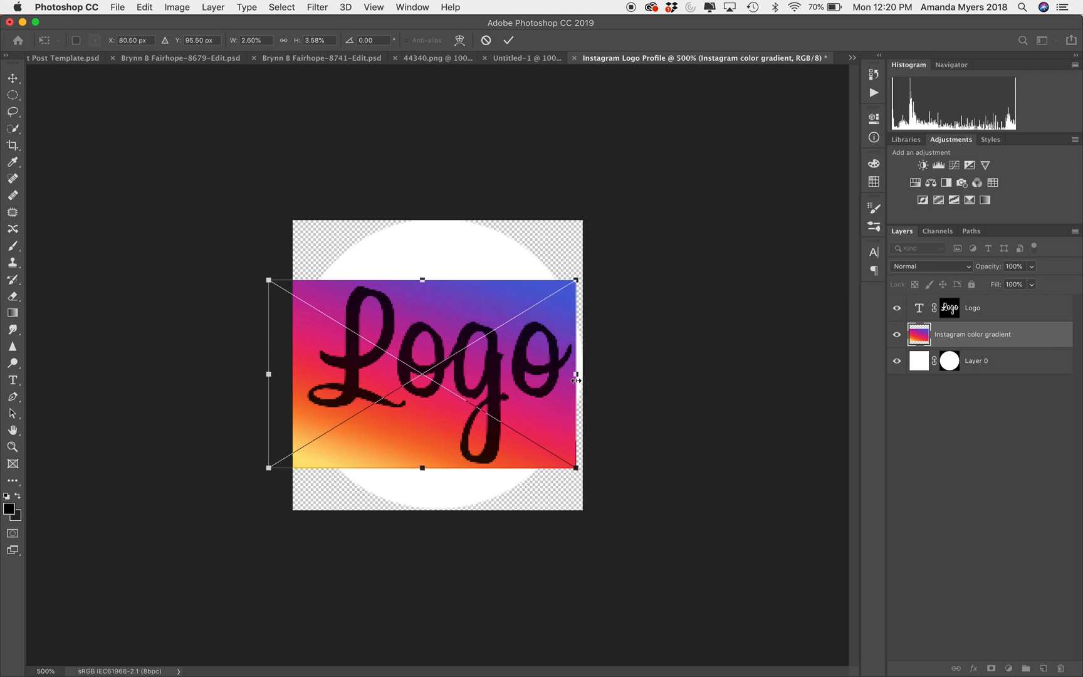
pyautogui.moveTo(422, 280); pyautogui.dragTo(424, 281)
pyautogui.moveTo(269, 374); pyautogui.dragTo(304, 377)
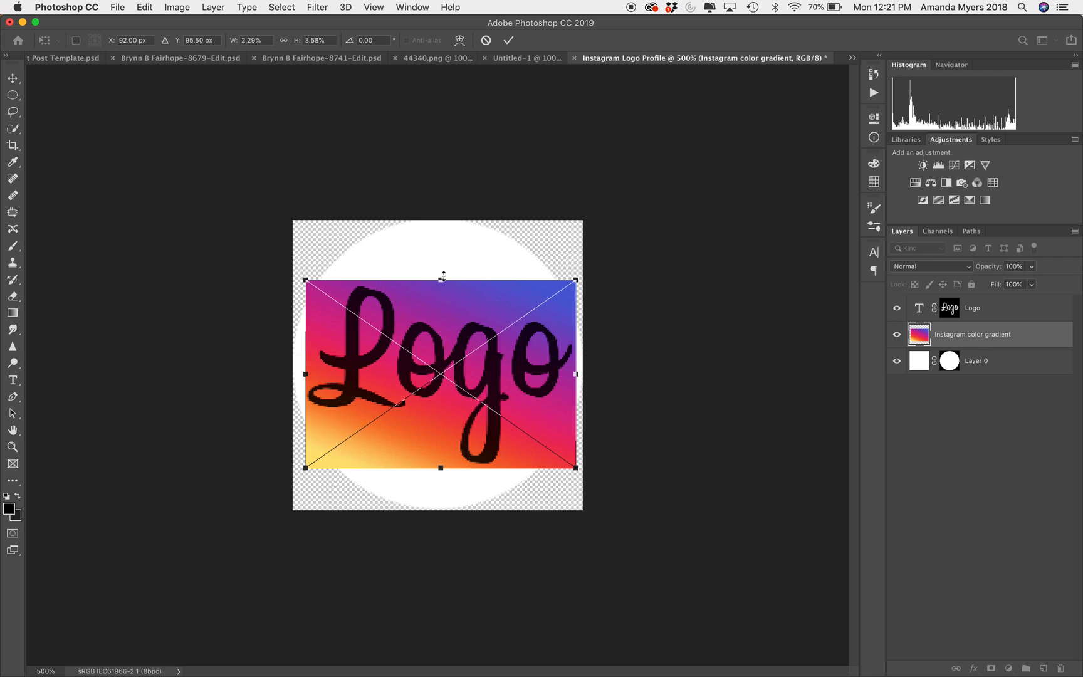
pyautogui.moveTo(441, 279)
pyautogui.mouseDown()
pyautogui.moveTo(453, 180)
pyautogui.moveTo(453, 280)
pyautogui.mouseUp()
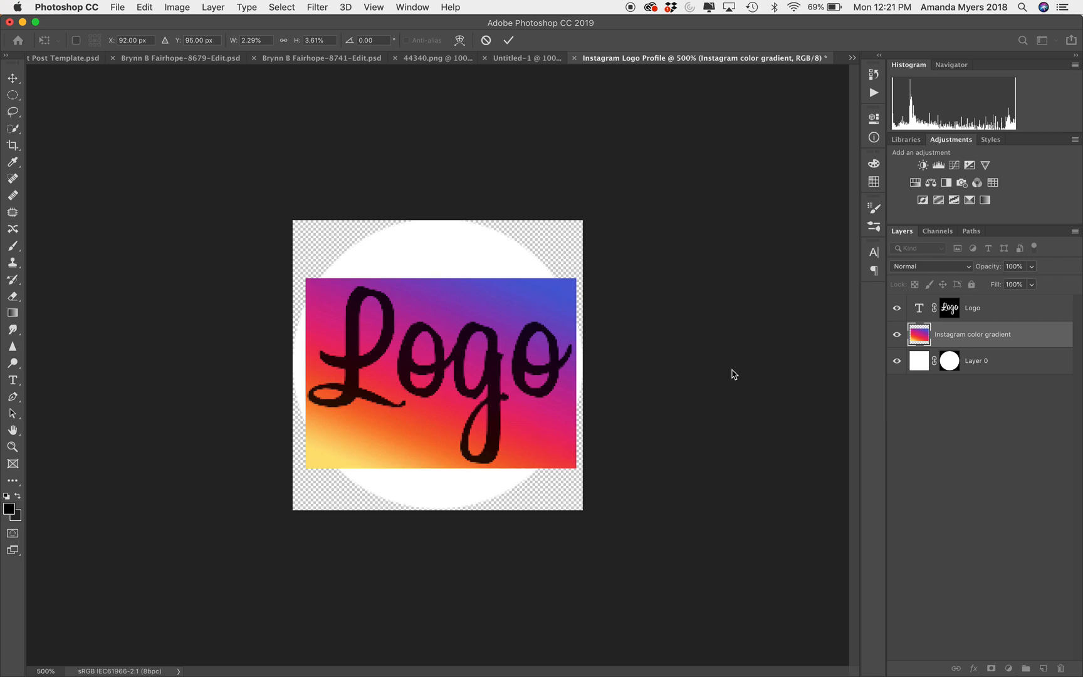
pyautogui.press('Return')
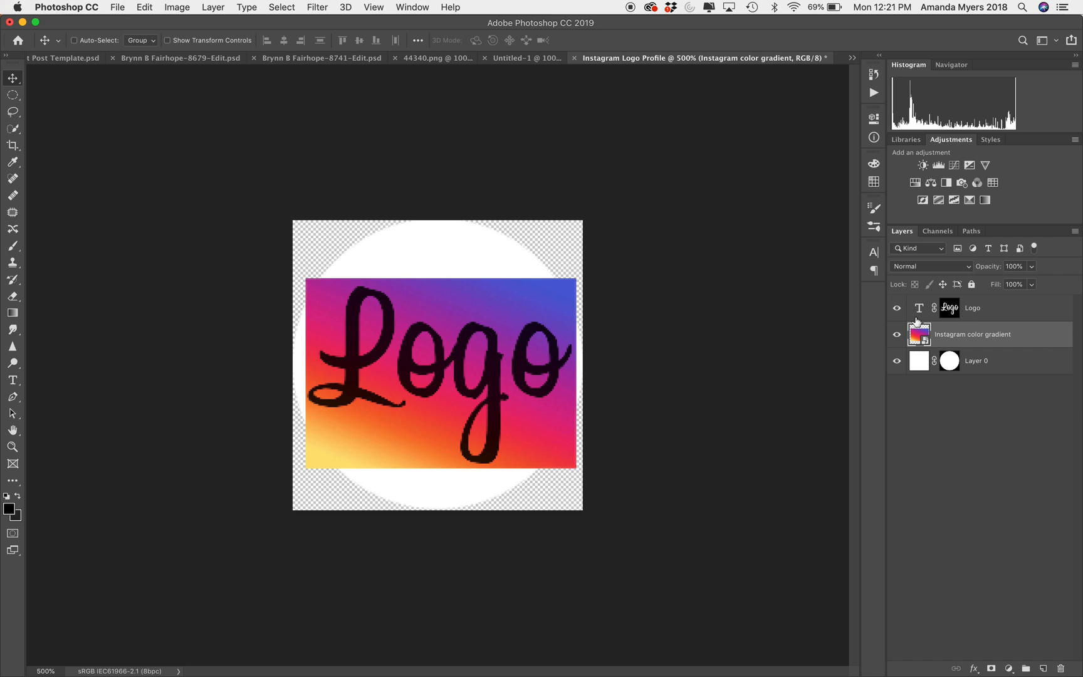
# - Copy the Logo layer's mask onto the Instagram color gradient layer and hide the Logo text layer
pyautogui.click(952, 308)
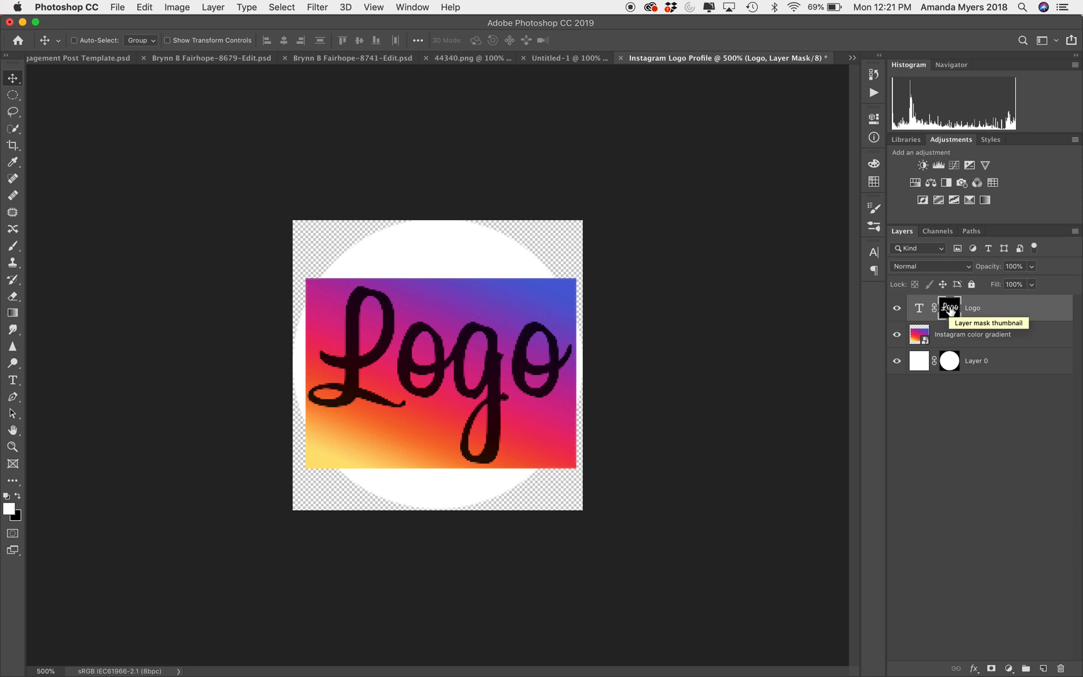
pyautogui.moveTo(951, 309); pyautogui.dragTo(951, 337)
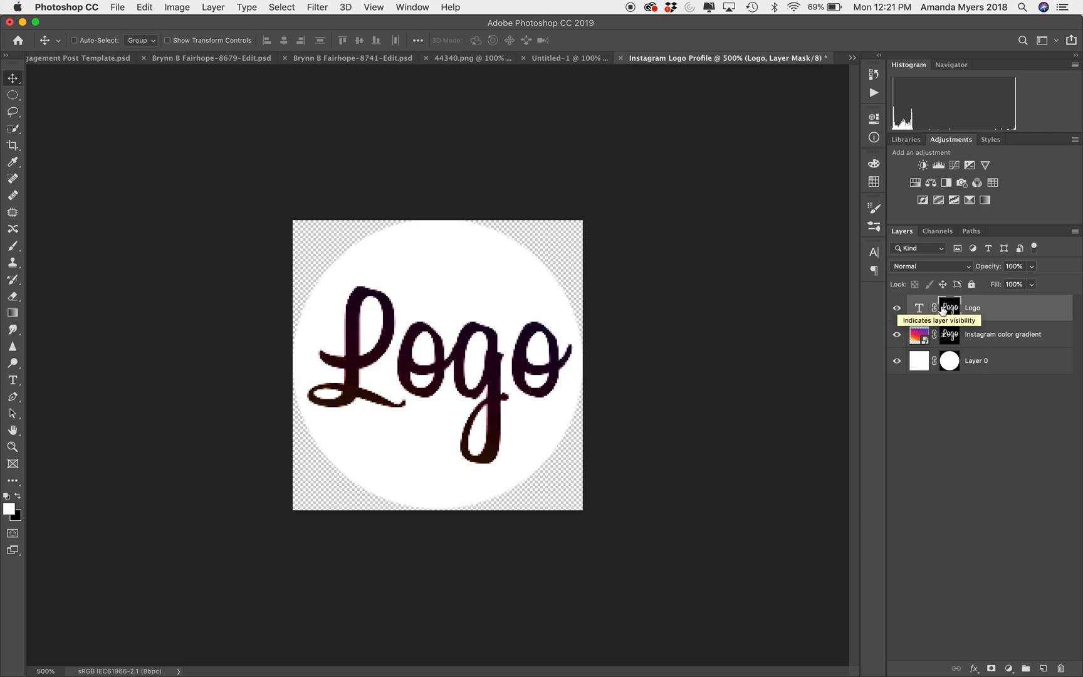
pyautogui.click(898, 307)
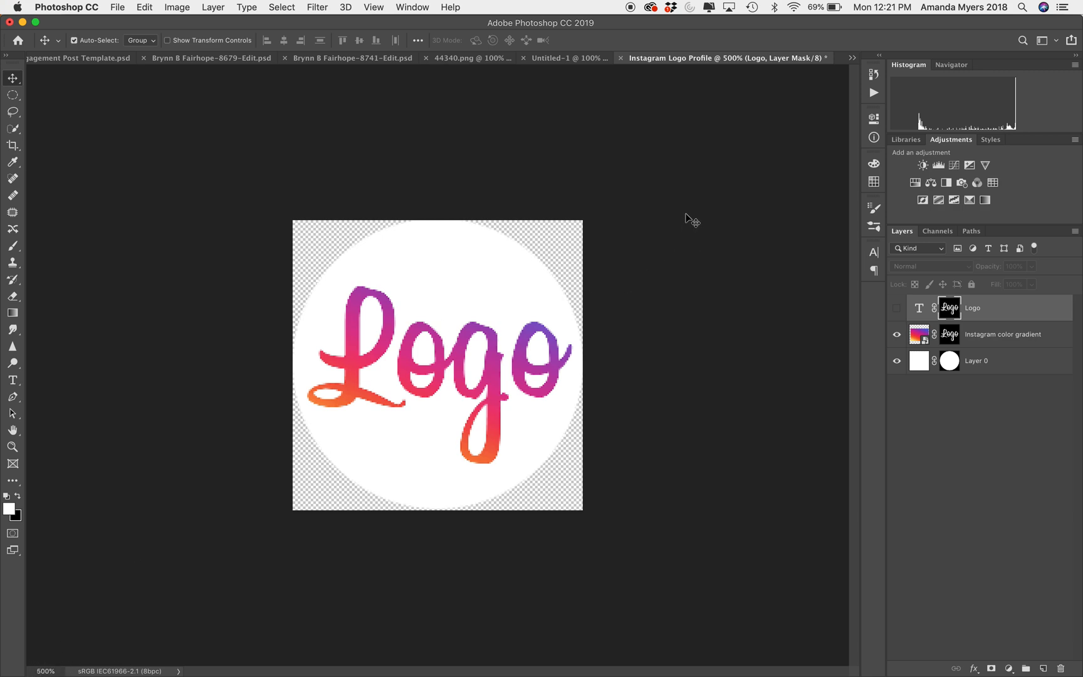
pyautogui.press('super+minus')
pyautogui.press('super+minus')
pyautogui.press('super+minus')
pyautogui.press('super+minus')
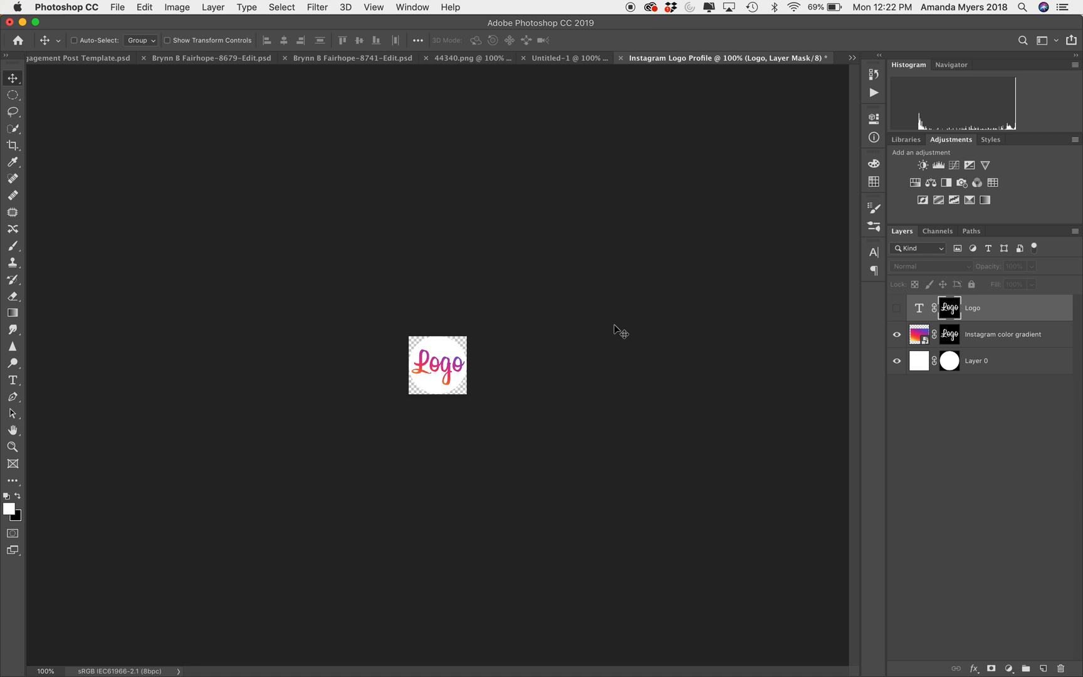
# - Examine the gradient lettering with the white circle layer hidden and shown, leaving the circle visible
pyautogui.press('super+equal')
pyautogui.press('super+equal')
pyautogui.press('super+equal')
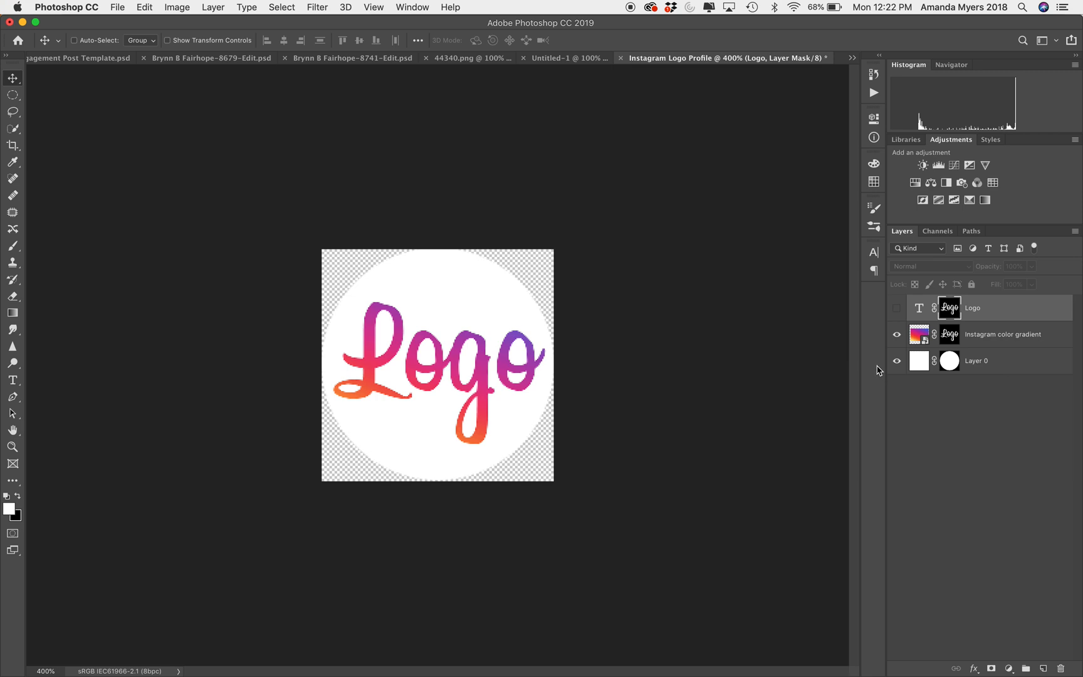
pyautogui.click(897, 362)
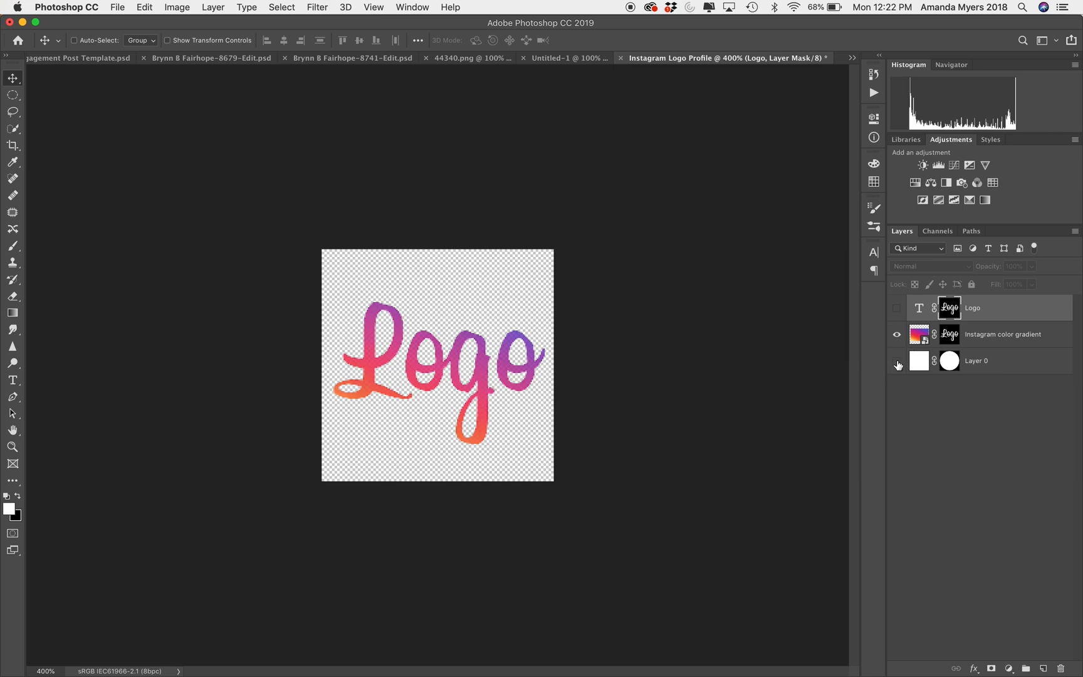
pyautogui.click(898, 362)
pyautogui.click(897, 362)
pyautogui.click(897, 362)
pyautogui.click(897, 362)
pyautogui.click(897, 360)
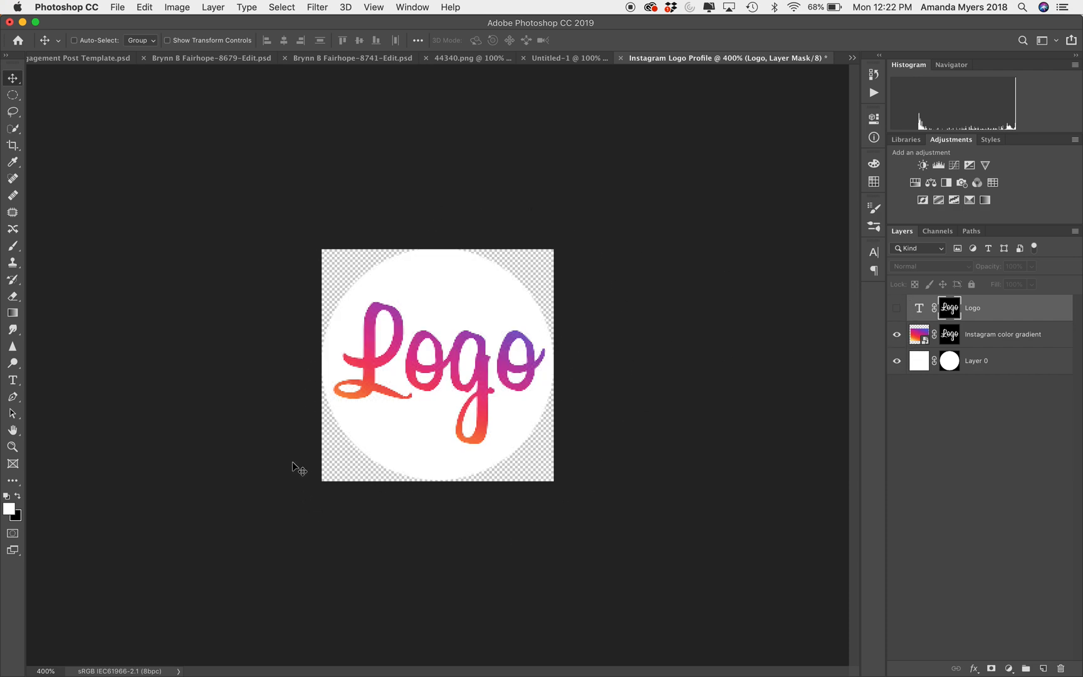
pyautogui.click(896, 361)
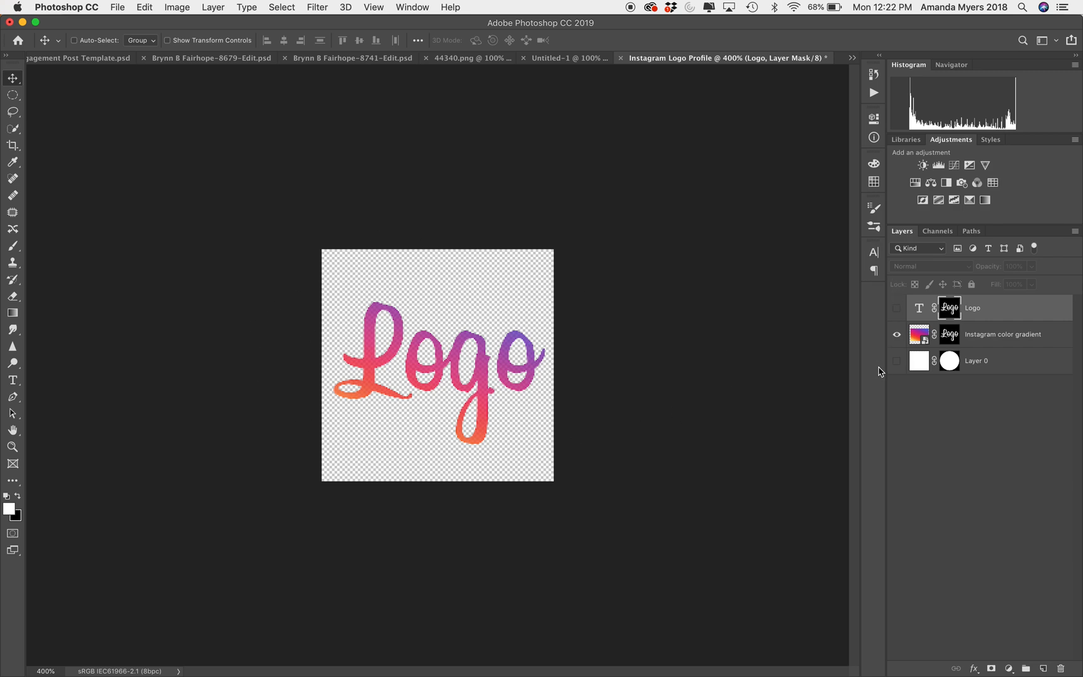
pyautogui.click(897, 361)
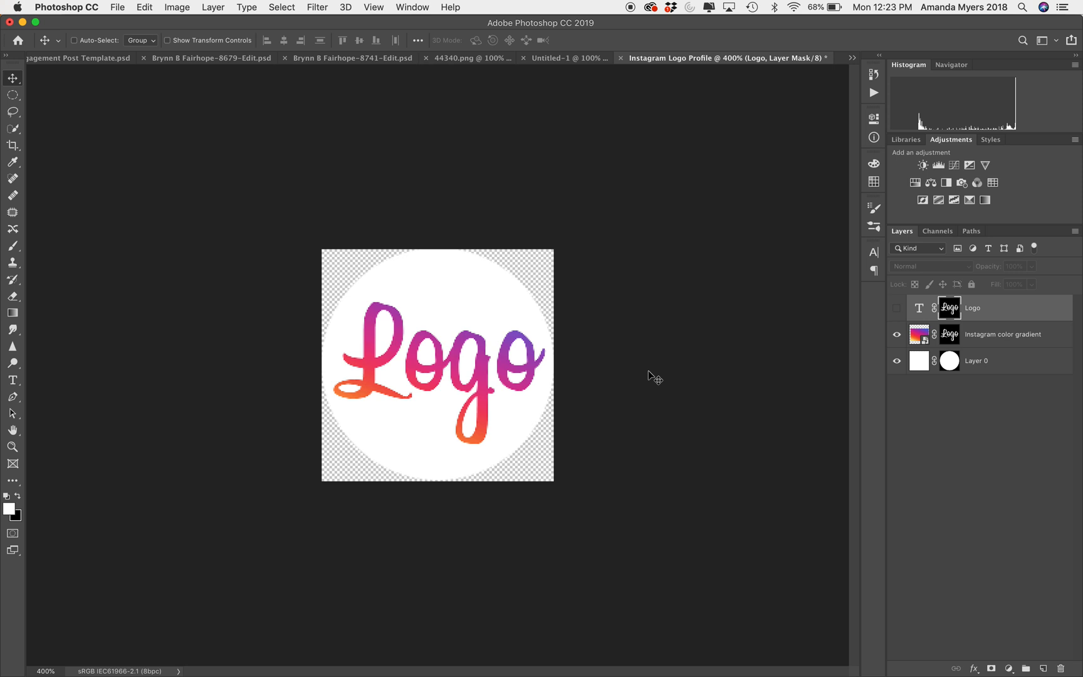
pyautogui.press('super+shift+s')
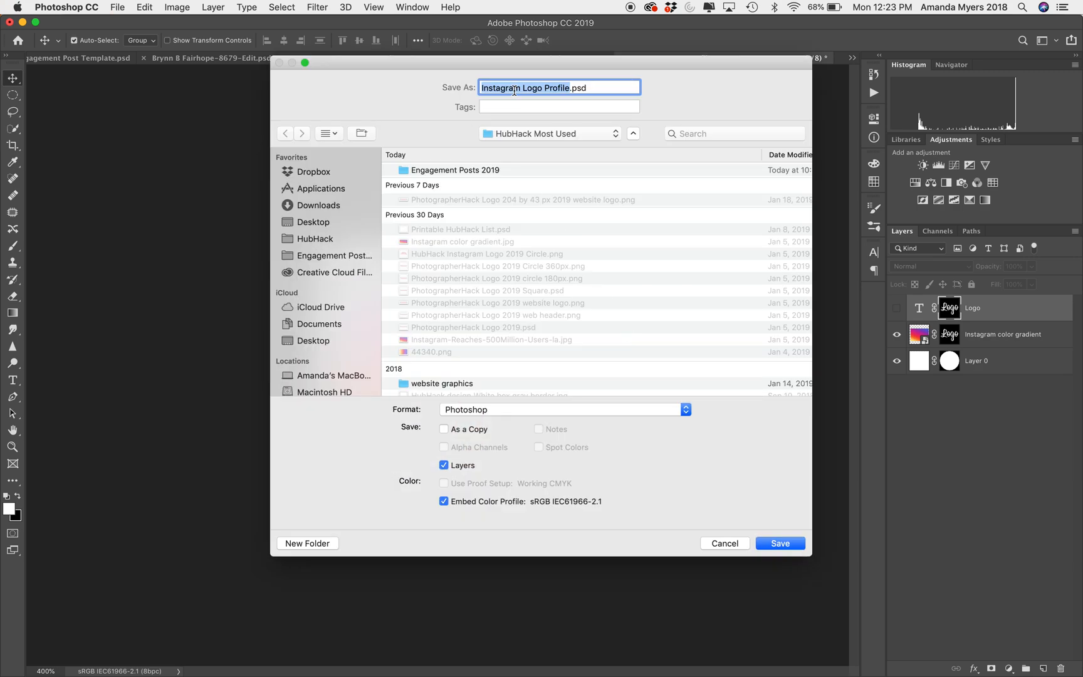
pyautogui.click(315, 326)
pyautogui.doubleClick(448, 171)
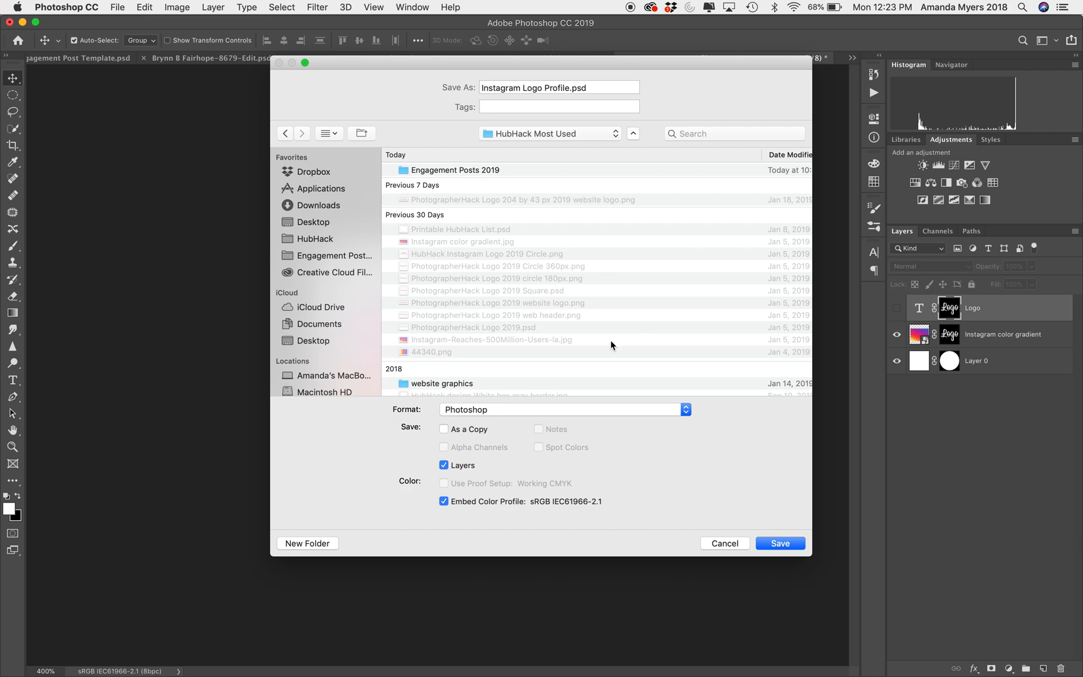
pyautogui.click(716, 542)
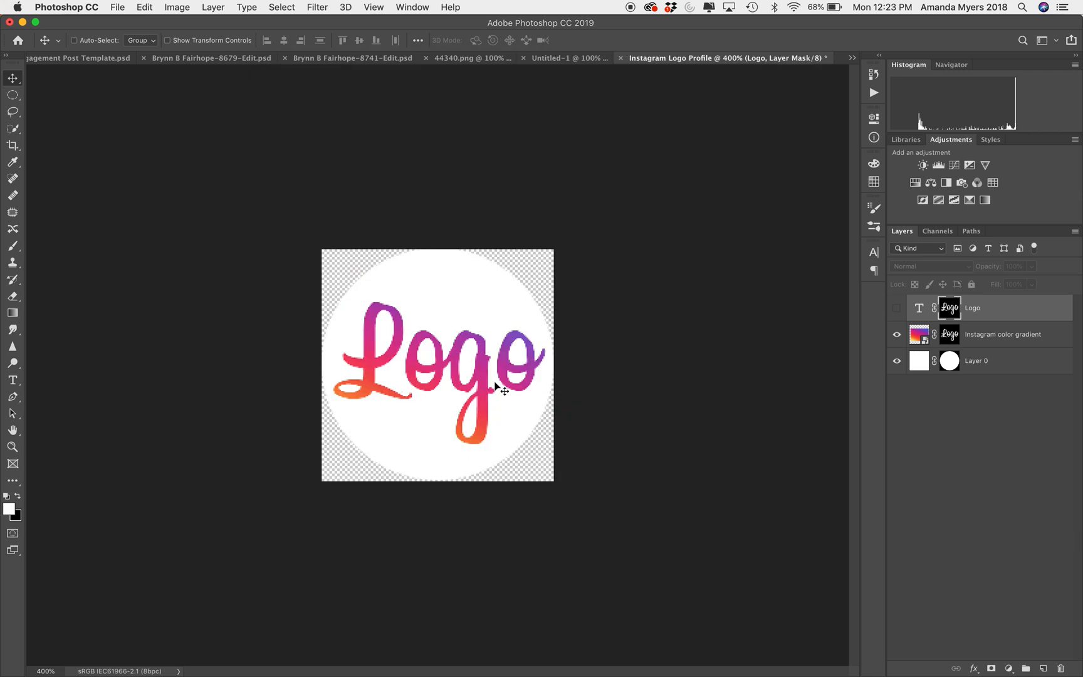
# - Start saving the "Members Only" document into the HubHack Most Used folder under the name "2019 Logo Instagram profile"
pyautogui.click(568, 57)
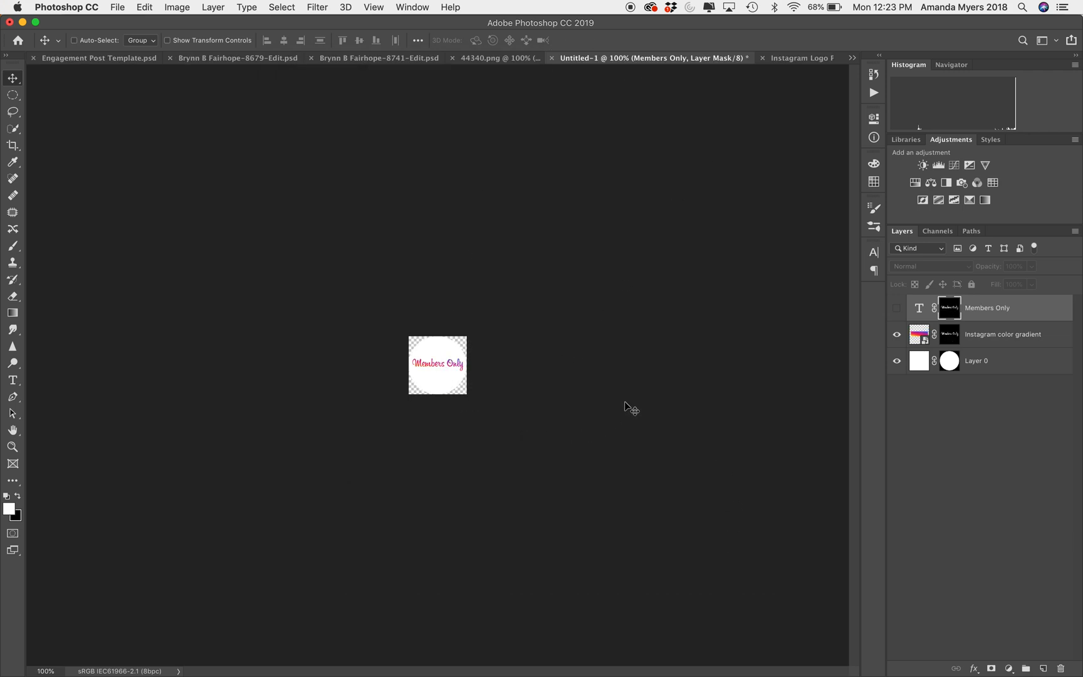
pyautogui.press('super+s')
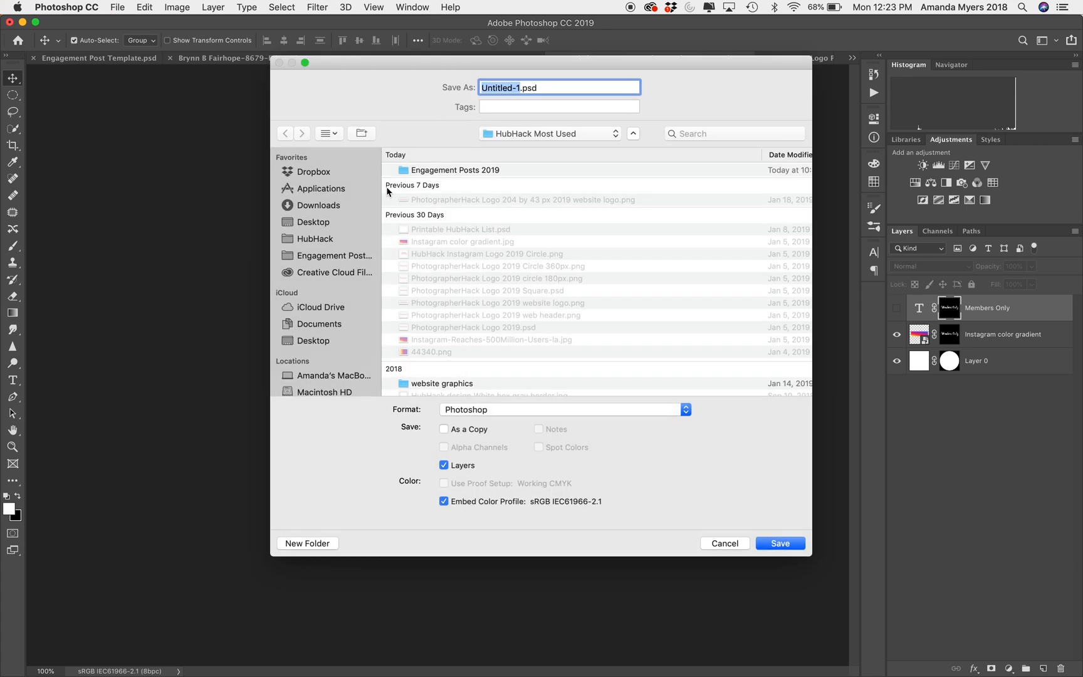
pyautogui.click(323, 327)
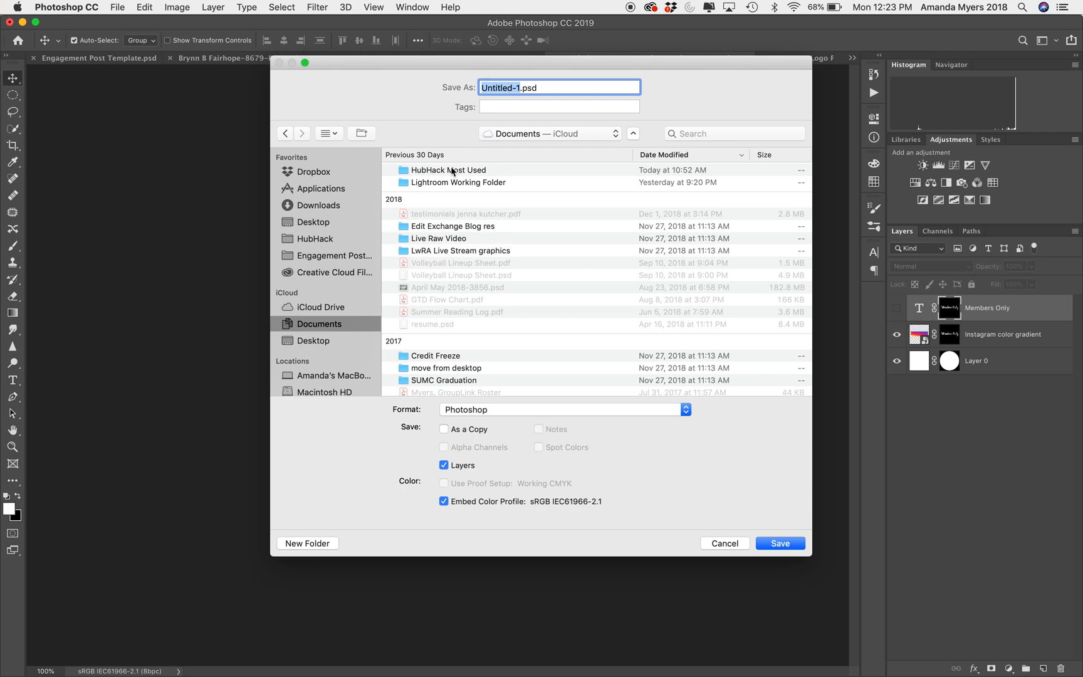
pyautogui.doubleClick(454, 169)
pyautogui.click(521, 87)
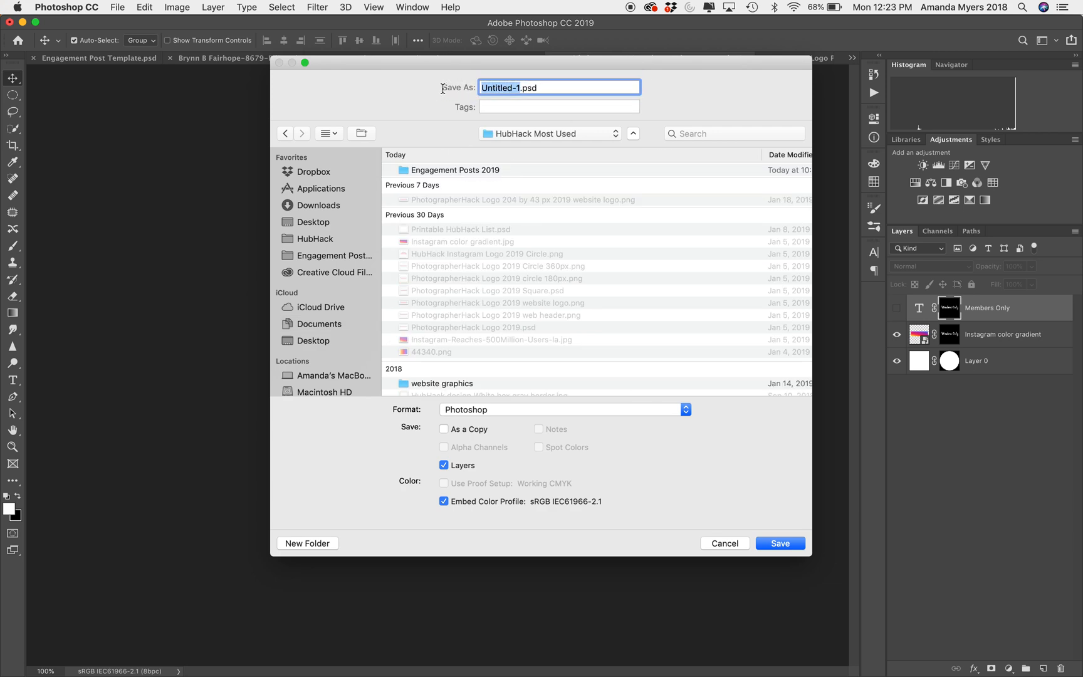
pyautogui.write('2019 Logo Instagram profile')
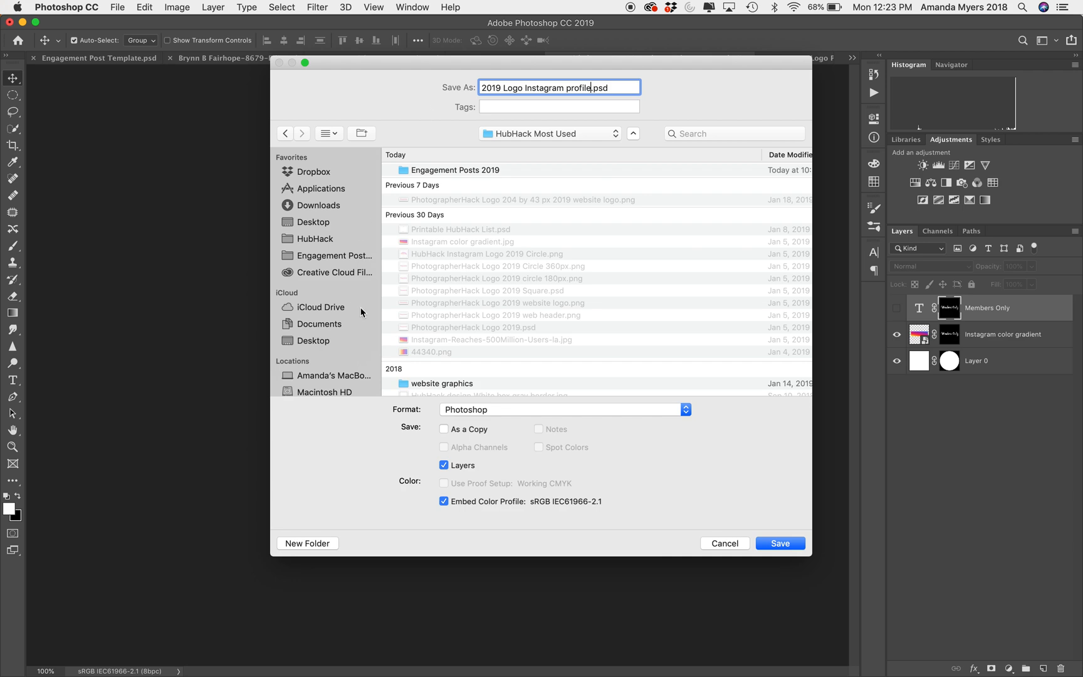
# - Choose PNG as the file format and save the logo with the medium file size option
pyautogui.click(488, 411)
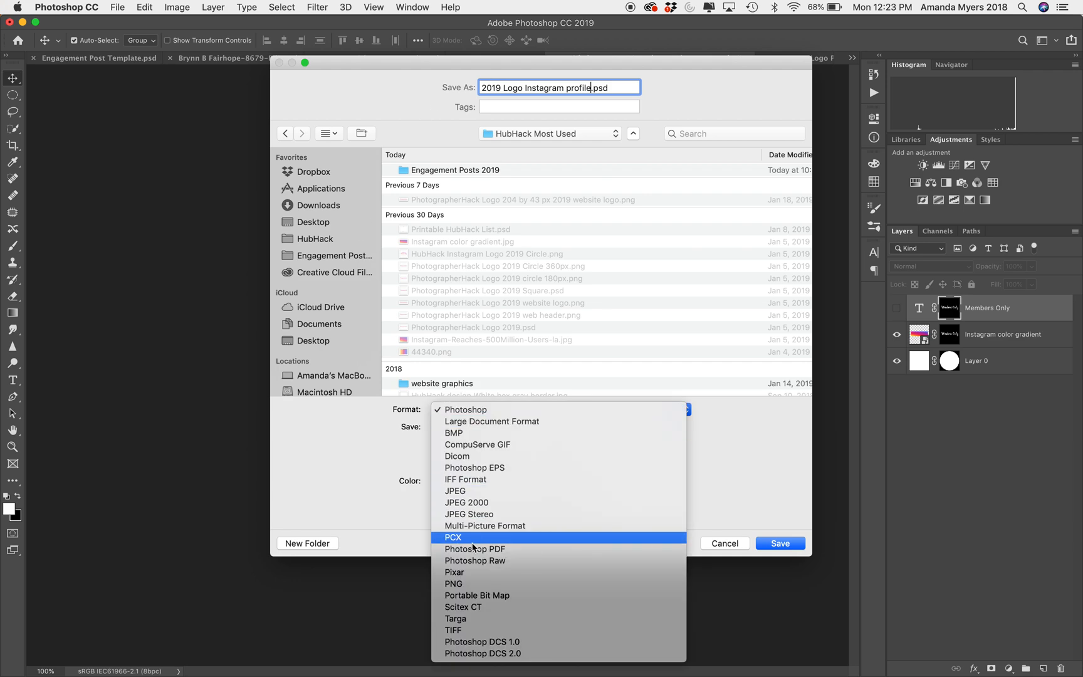
pyautogui.click(454, 584)
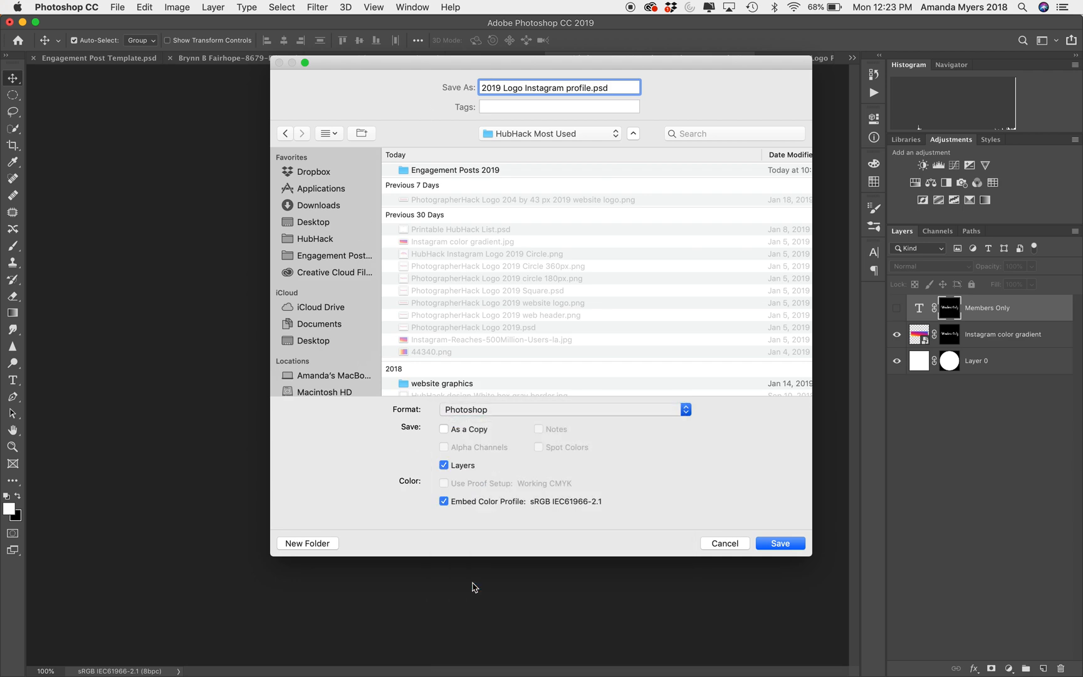
pyautogui.click(782, 544)
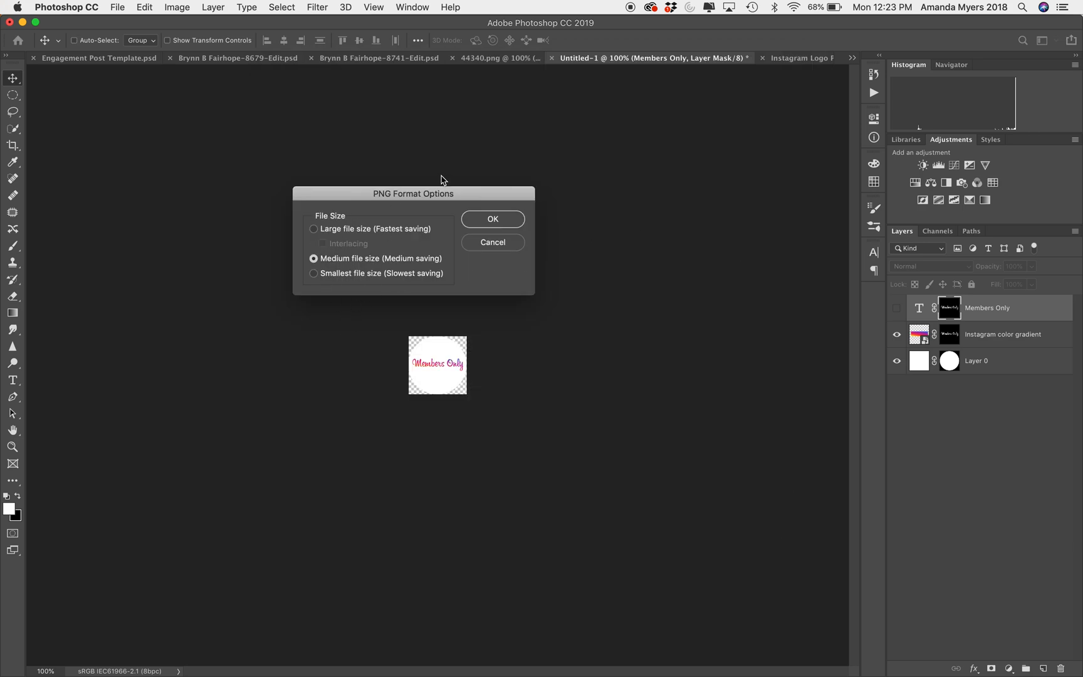
pyautogui.click(490, 218)
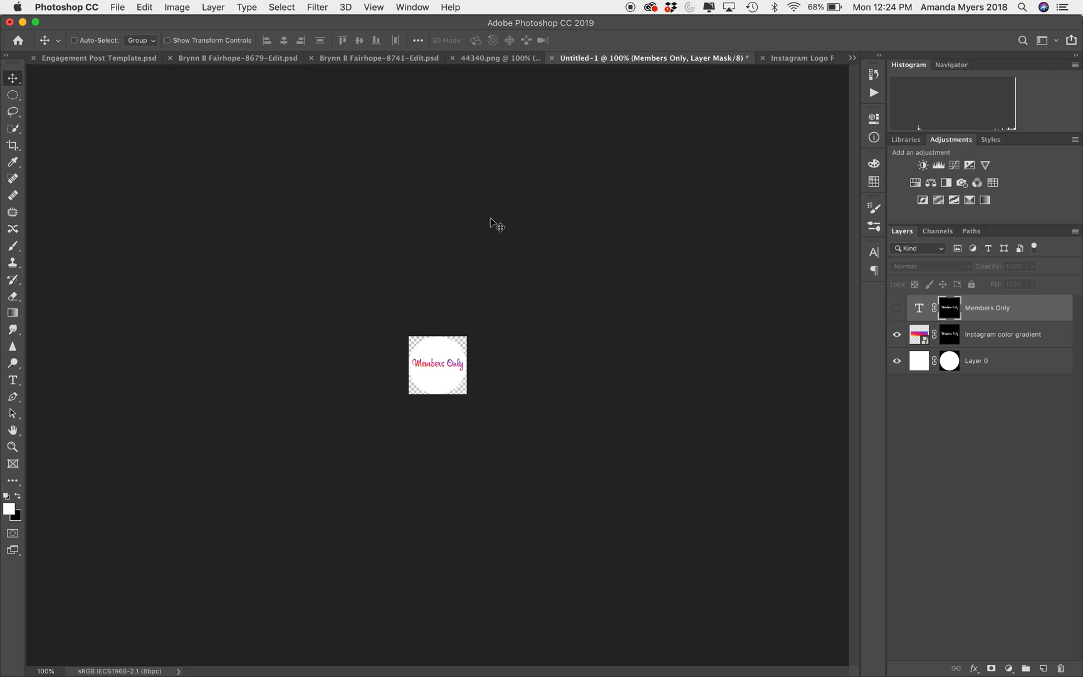